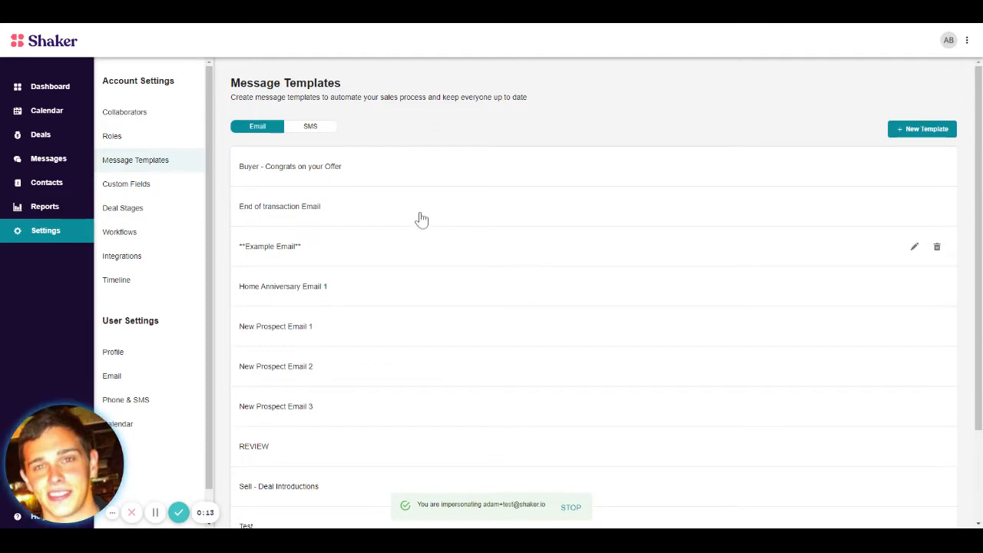
{"action": "scroll", "coordinate": [422, 220], "scroll_direction": "down", "scroll_amount": 2}
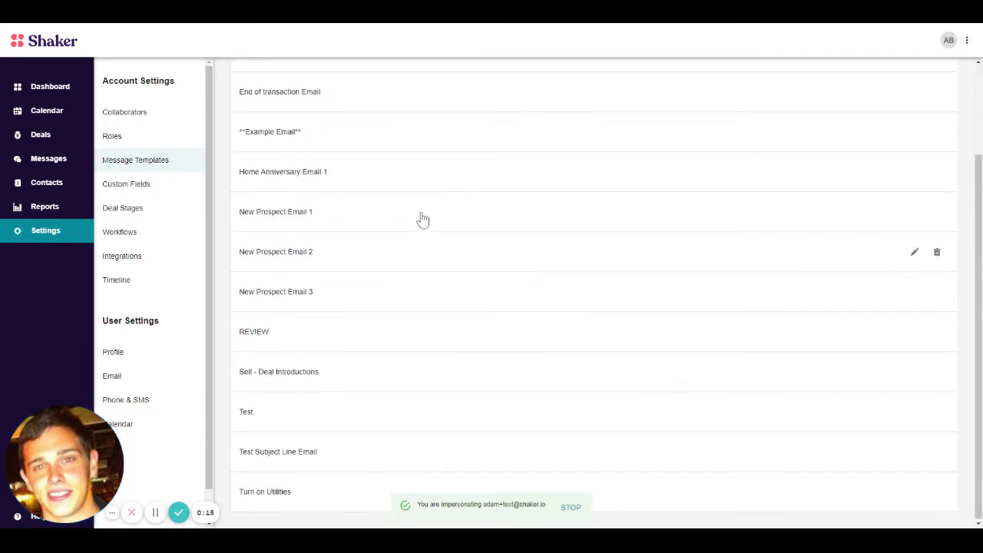
{"action": "scroll", "coordinate": [423, 220], "scroll_direction": "up", "scroll_amount": 2}
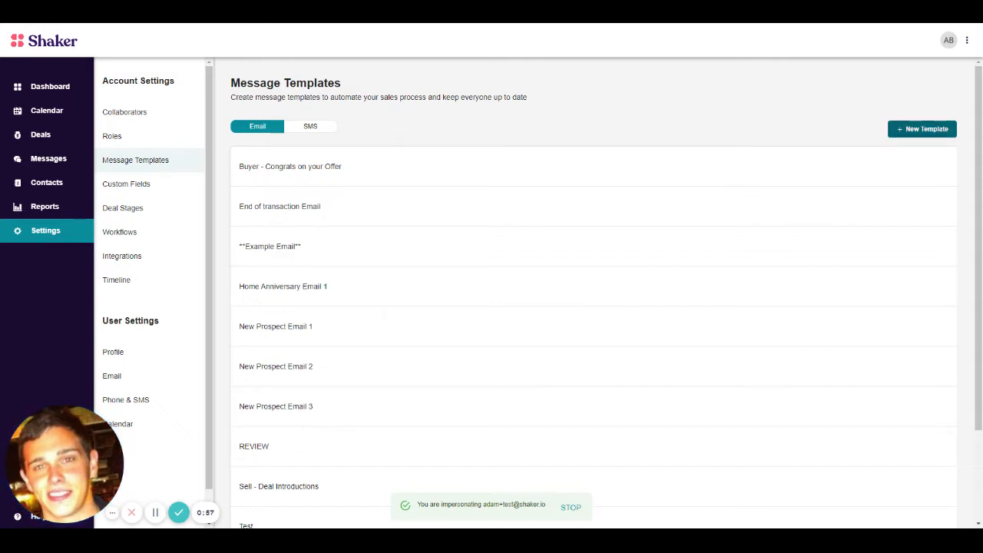
{"action": "left_click", "coordinate": [923, 128]}
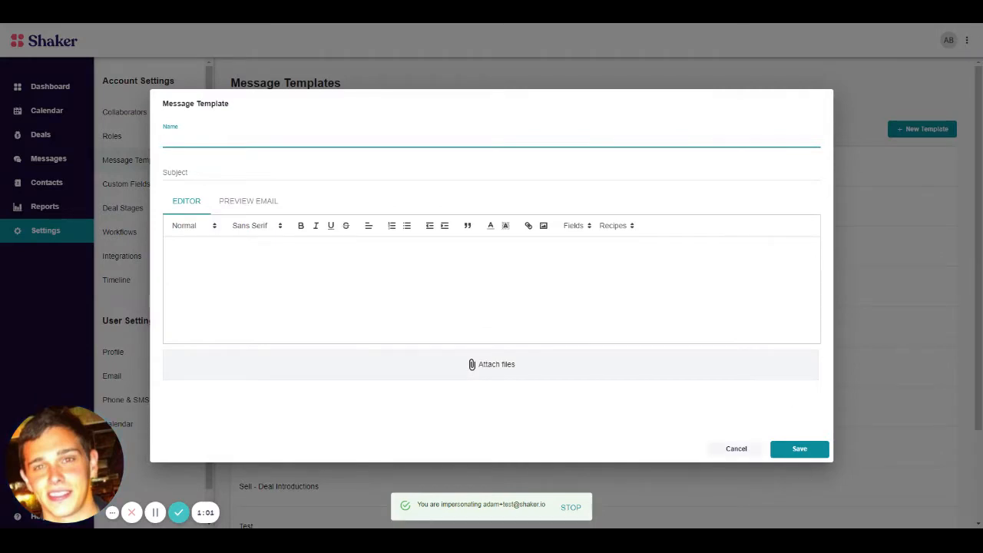
{"action": "key", "text": "Escape"}
Step: Review the content of the "Buyer - Congrats on your Offer" email template and look over the list of email templates
{"action": "left_click", "coordinate": [504, 166]}
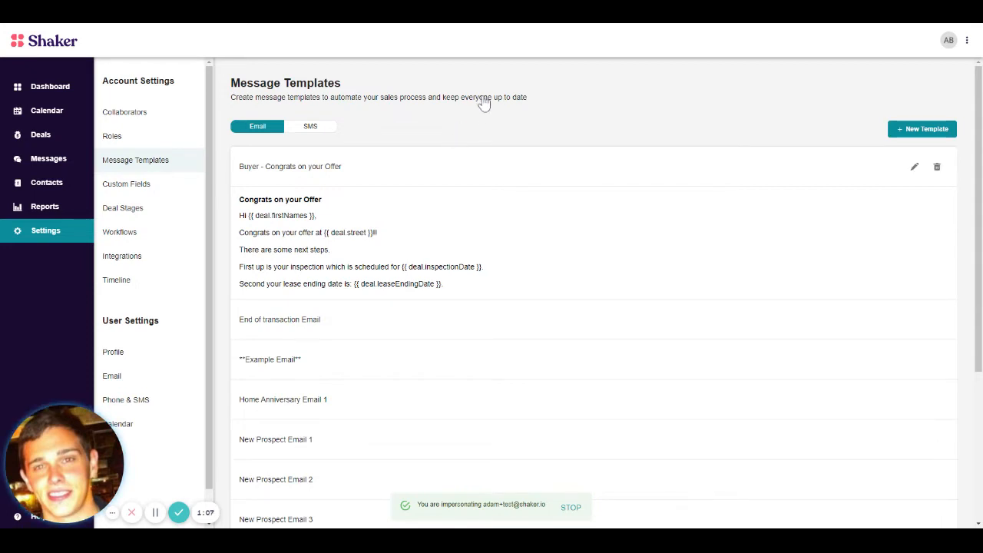
{"action": "left_click", "coordinate": [486, 166]}
{"action": "left_click", "coordinate": [485, 165]}
{"action": "left_click", "coordinate": [485, 166]}
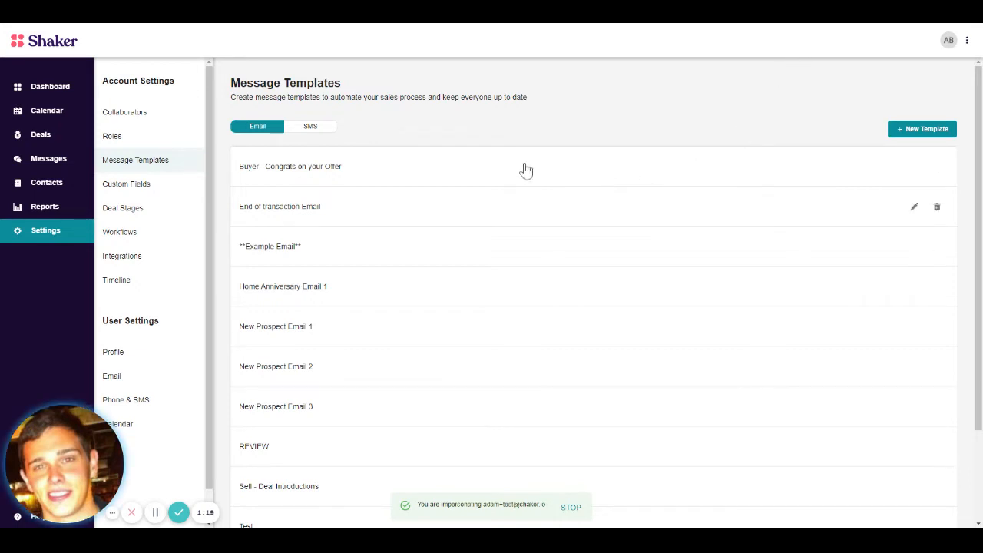
{"action": "scroll", "coordinate": [492, 177], "scroll_direction": "down", "scroll_amount": 2}
{"action": "scroll", "coordinate": [487, 180], "scroll_direction": "up", "scroll_amount": 2}
{"action": "scroll", "coordinate": [177, 354], "scroll_direction": "down", "scroll_amount": 1}
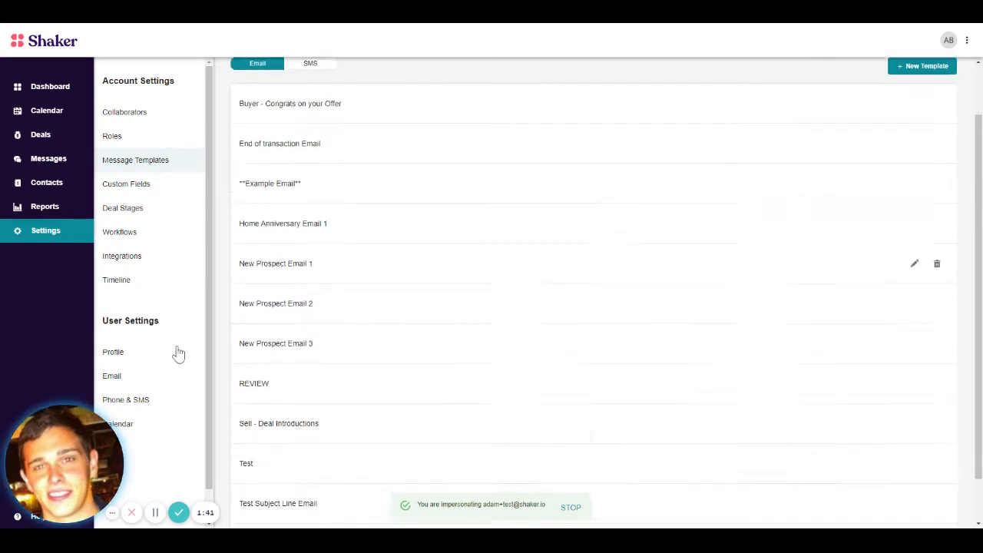
{"action": "scroll", "coordinate": [179, 352], "scroll_direction": "down", "scroll_amount": 1}
{"action": "scroll", "coordinate": [184, 349], "scroll_direction": "up", "scroll_amount": 2}
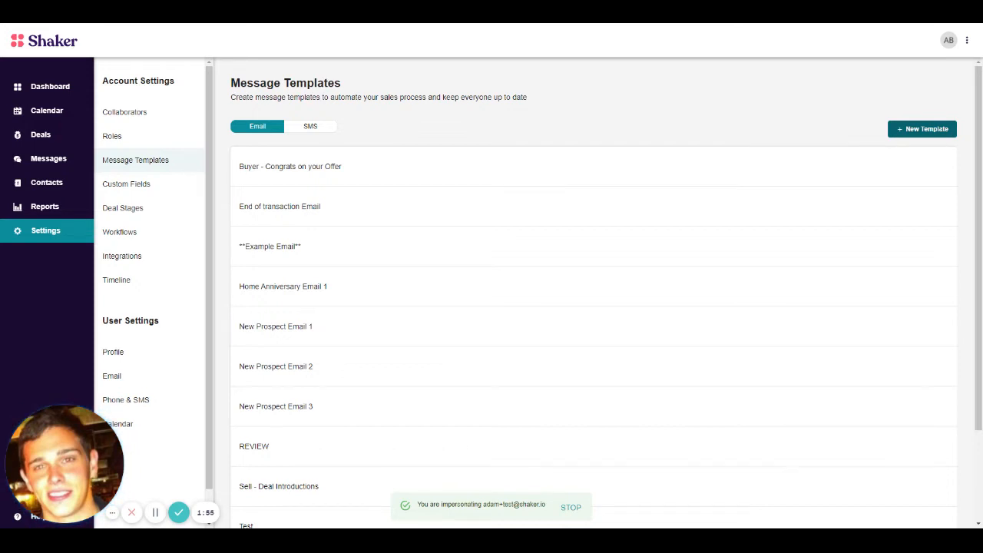
Step: Create a new email template named "Buyer - Title Introduction to all Parties"
{"action": "left_click", "coordinate": [922, 129]}
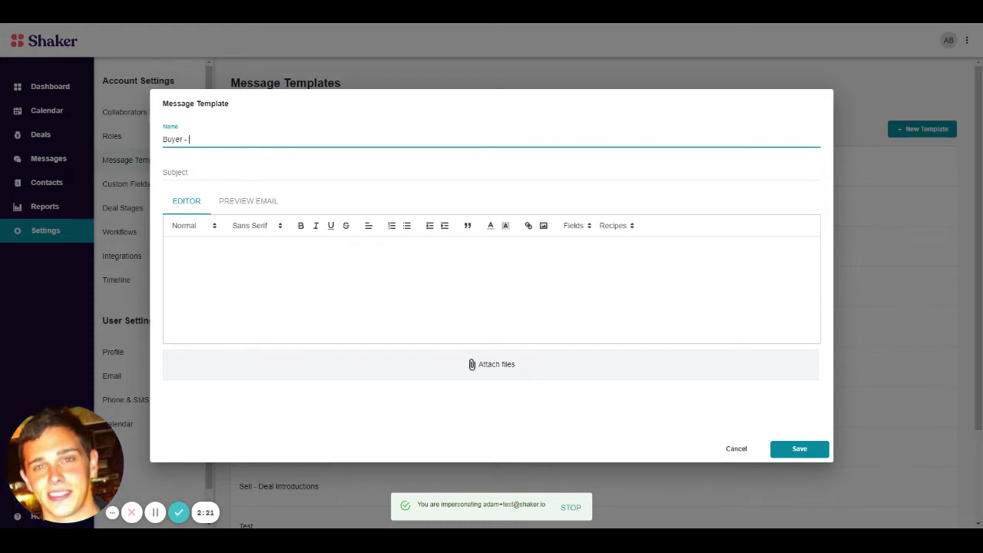
{"action": "type", "text": "Title in"}
{"action": "key", "text": "BackSpace"}
{"action": "key", "text": "BackSpace"}
{"action": "type", "text": "Introduction to all Parties"}
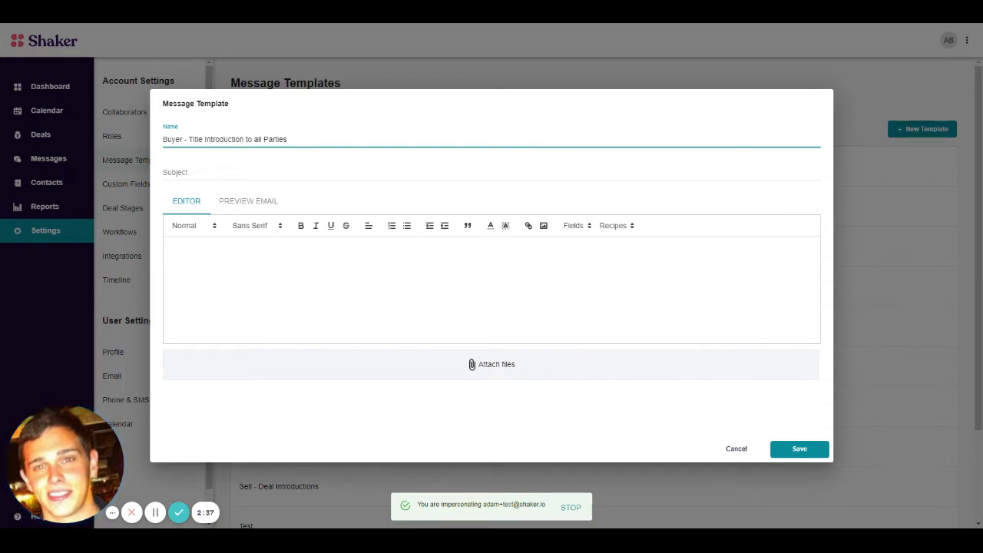
Step: Enter "Introduction - Street Address" as the template's subject
{"action": "key", "text": "Tab"}
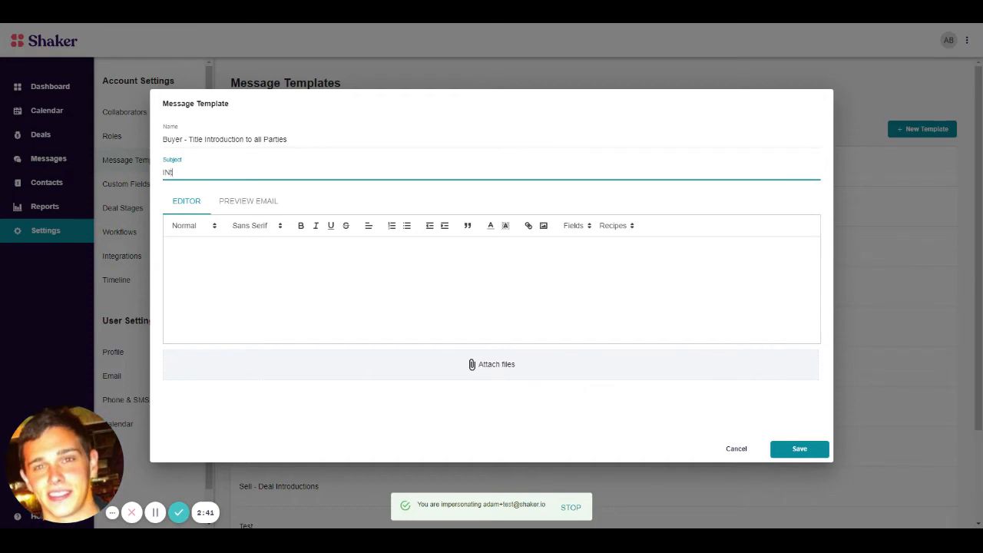
{"action": "type", "text": "INtroduction -"}
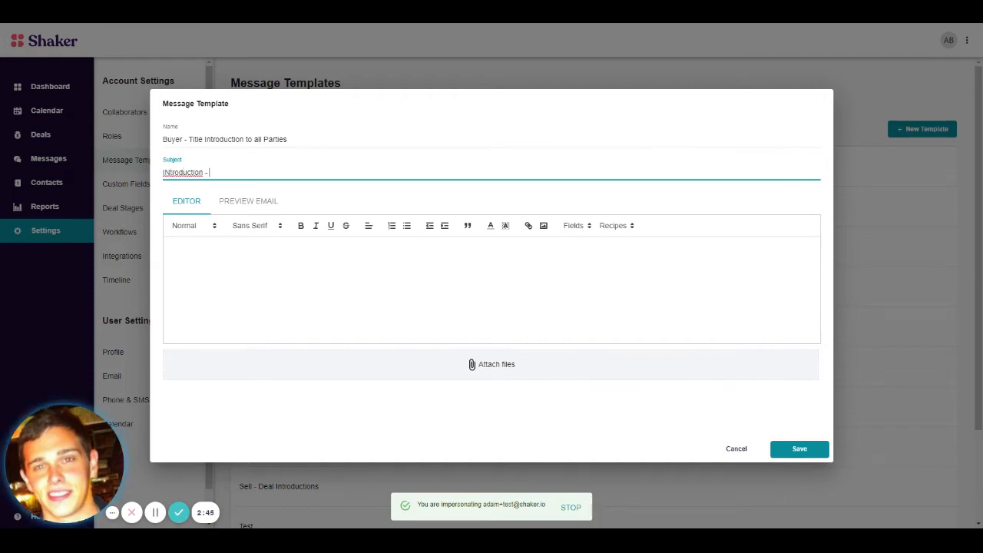
{"action": "key", "text": "Delete"}
{"action": "type", "text": "n"}
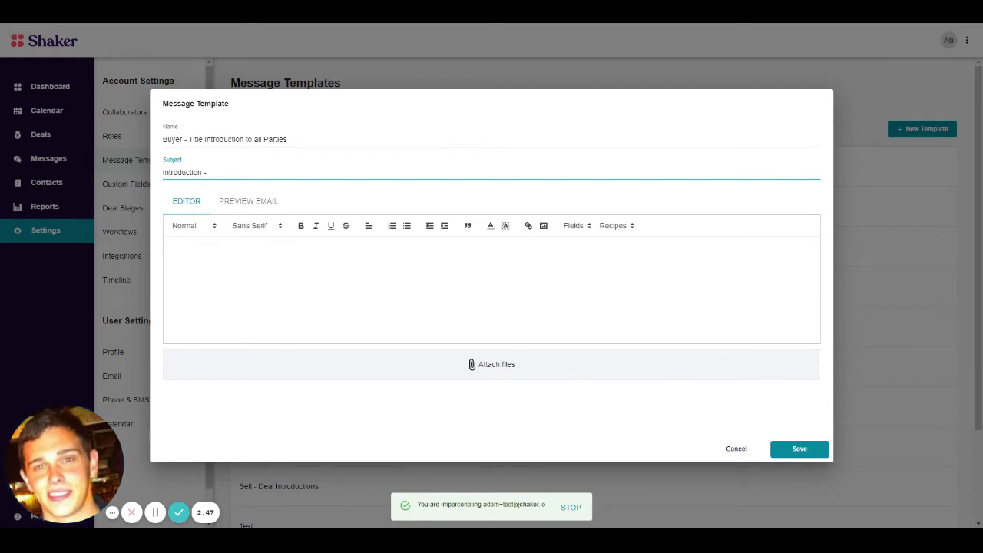
{"action": "left_click", "coordinate": [171, 249]}
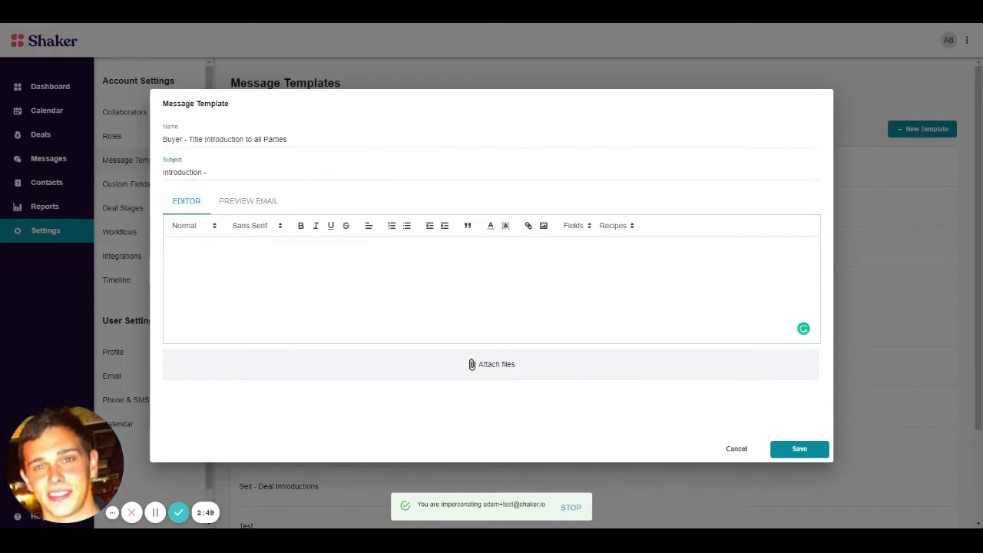
{"action": "left_click", "coordinate": [210, 173]}
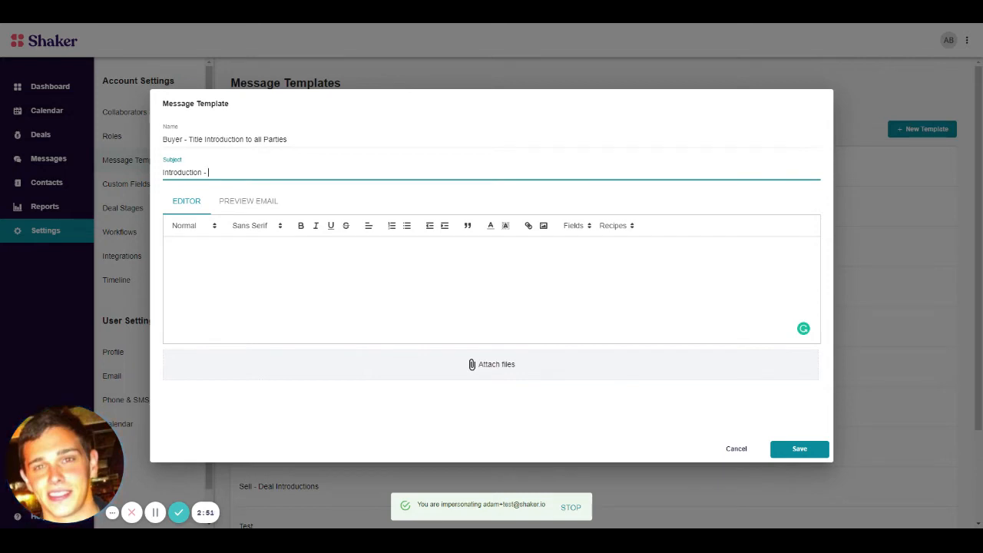
{"action": "type", "text": "S"}
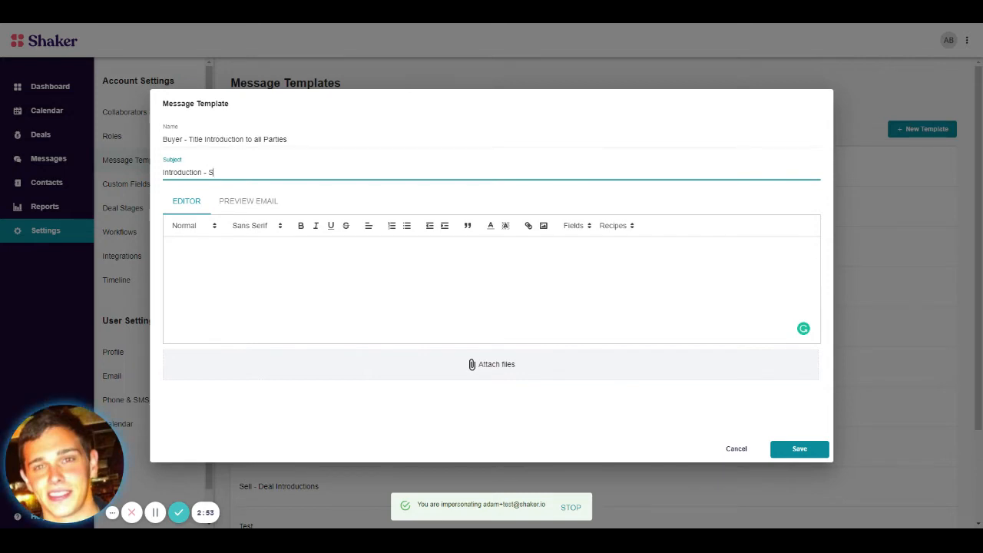
{"action": "type", "text": "treet Addr"}
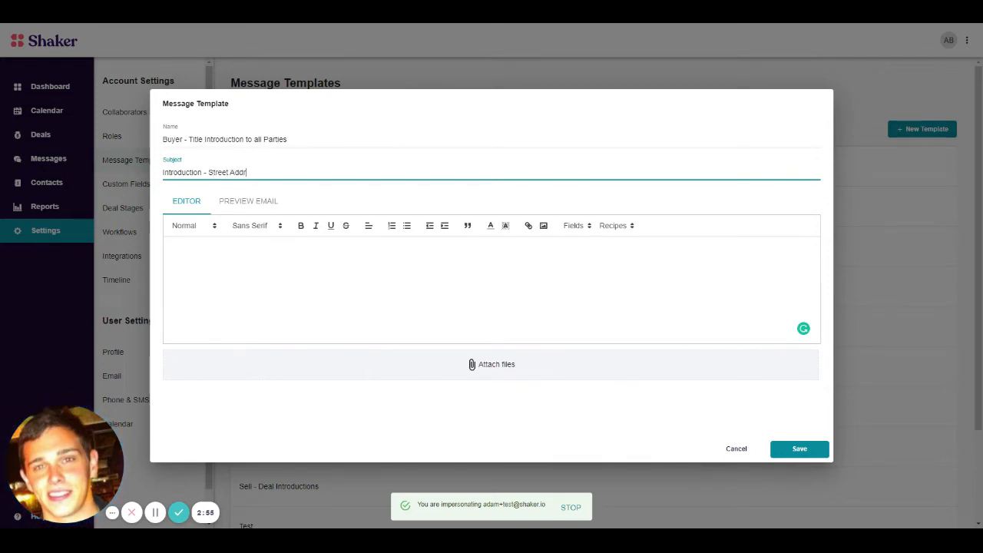
{"action": "type", "text": "ess"}
Step: Insert the Deal Address merge field into the message body
{"action": "left_click", "coordinate": [175, 248]}
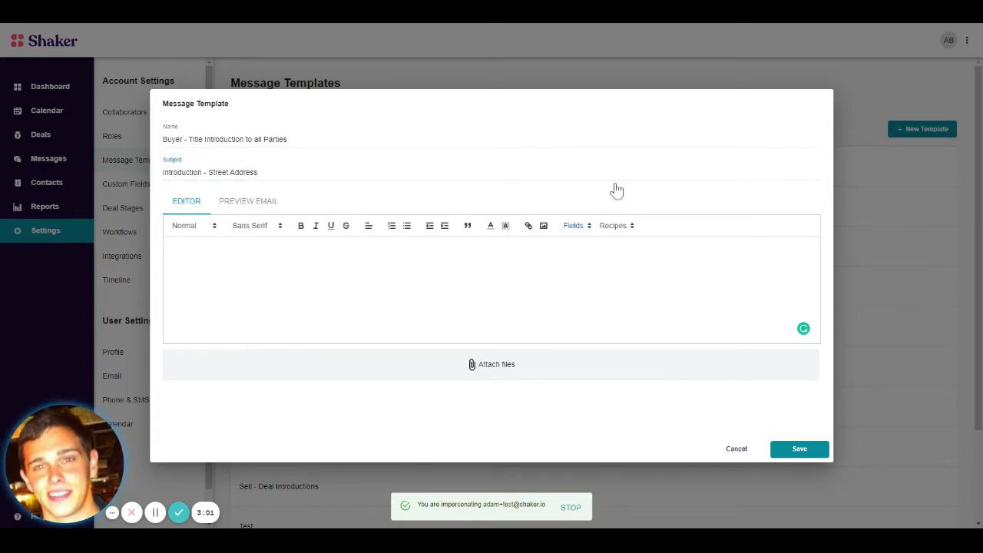
{"action": "left_click", "coordinate": [577, 226]}
{"action": "scroll", "coordinate": [650, 292], "scroll_direction": "down", "scroll_amount": 3}
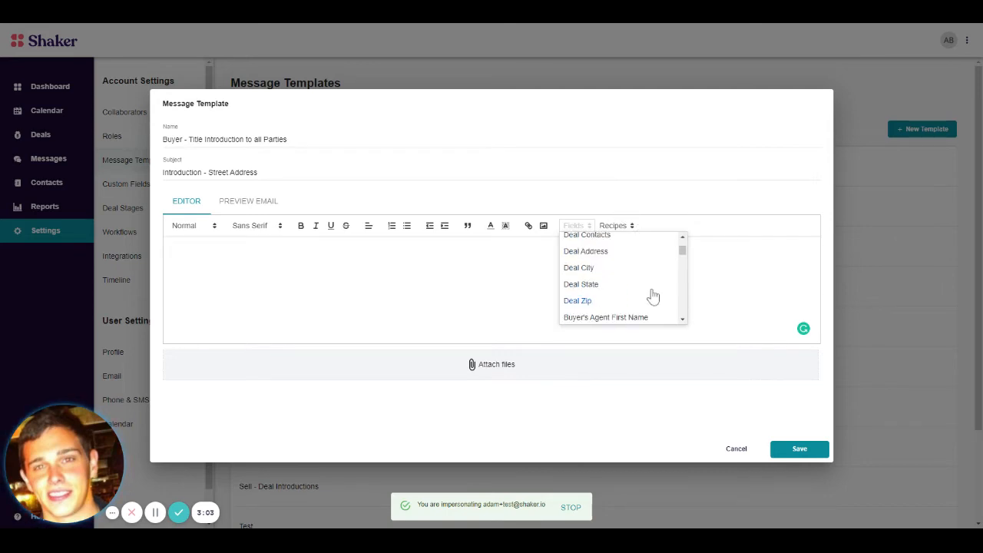
{"action": "scroll", "coordinate": [650, 292], "scroll_direction": "up", "scroll_amount": 2}
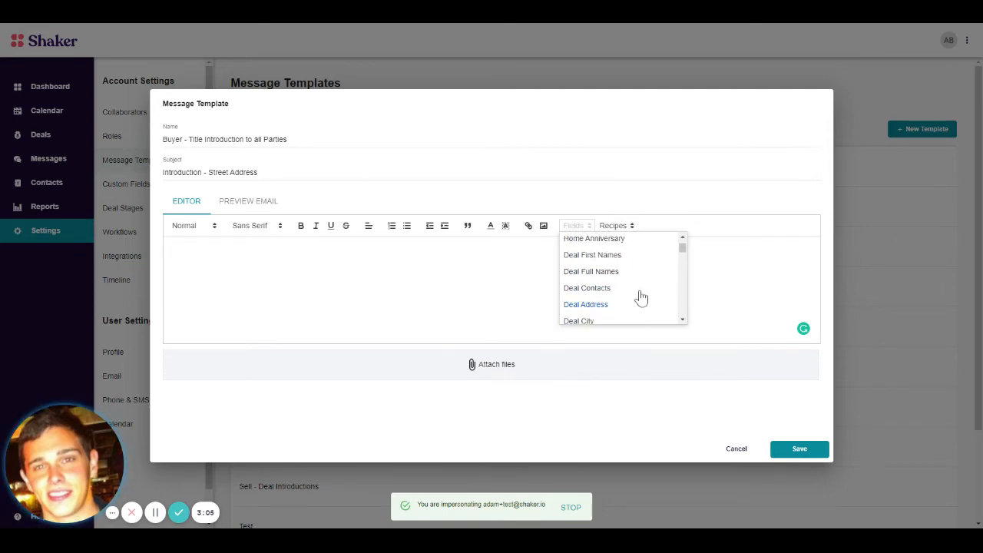
{"action": "left_click", "coordinate": [648, 304]}
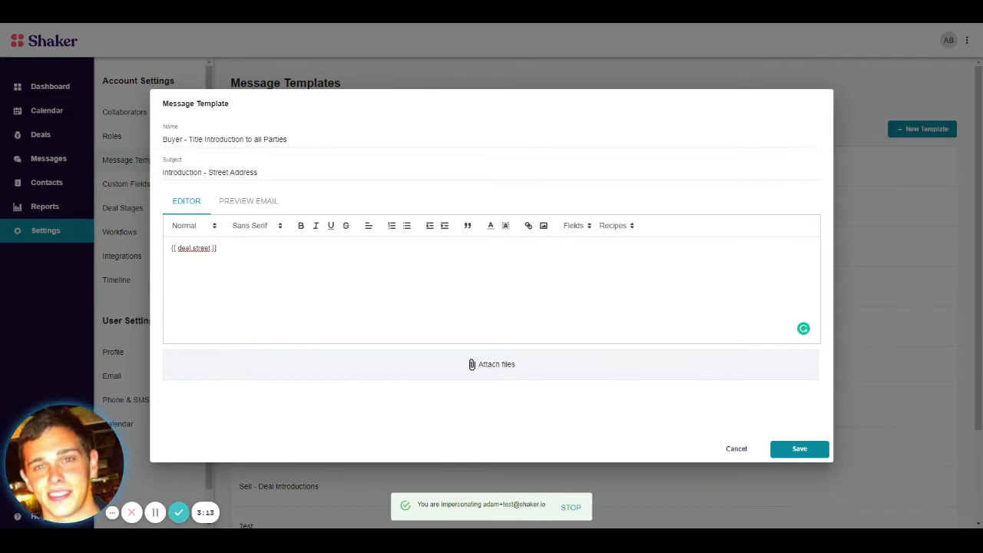
{"action": "left_click", "coordinate": [578, 226]}
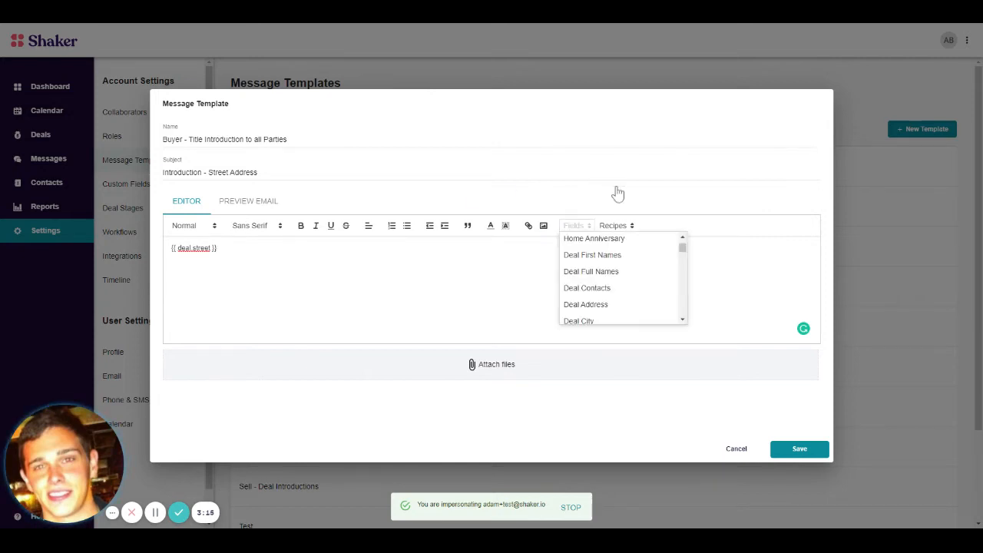
{"action": "scroll", "coordinate": [677, 283], "scroll_direction": "down", "scroll_amount": 2}
{"action": "scroll", "coordinate": [677, 284], "scroll_direction": "down", "scroll_amount": 6}
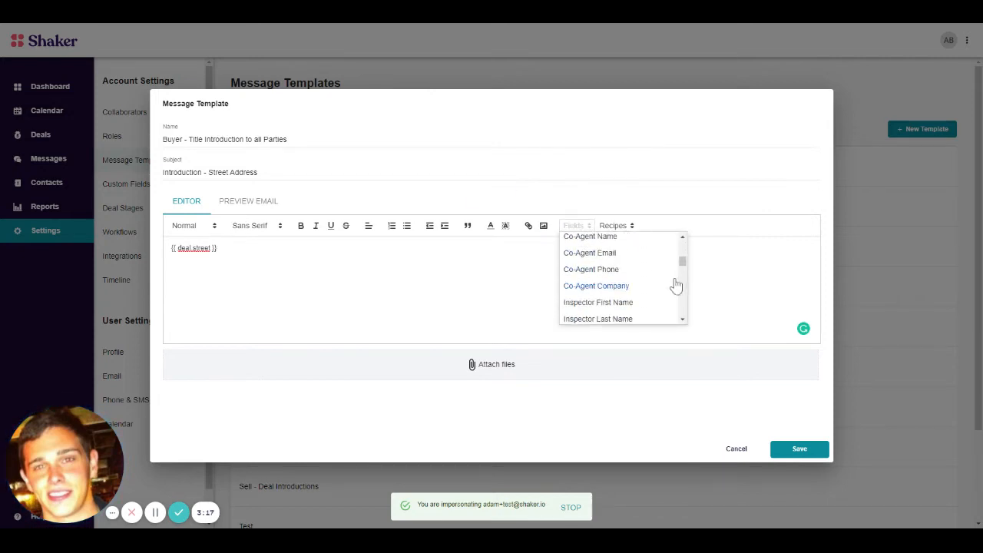
{"action": "scroll", "coordinate": [623, 271], "scroll_direction": "up", "scroll_amount": 8}
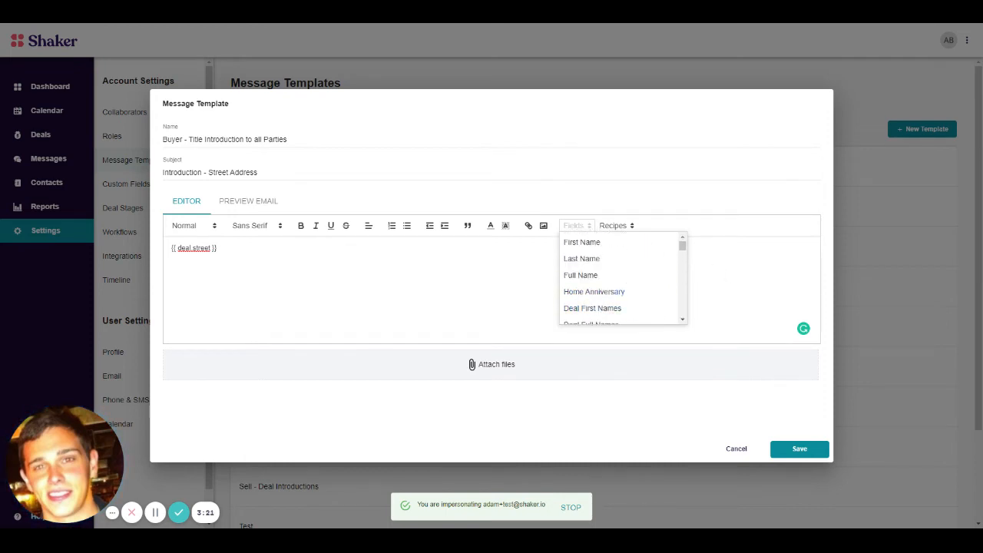
{"action": "key", "text": "Escape"}
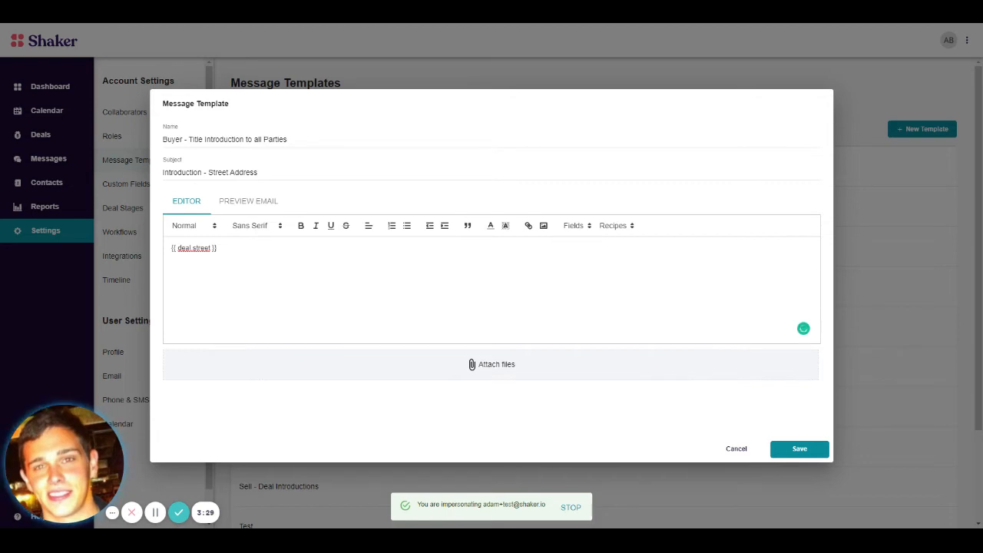
Step: Add {{ deal.street }} on a new body line using autocomplete, and move it into the subject in place of "Street Address"
{"action": "type", "text": "{{"}
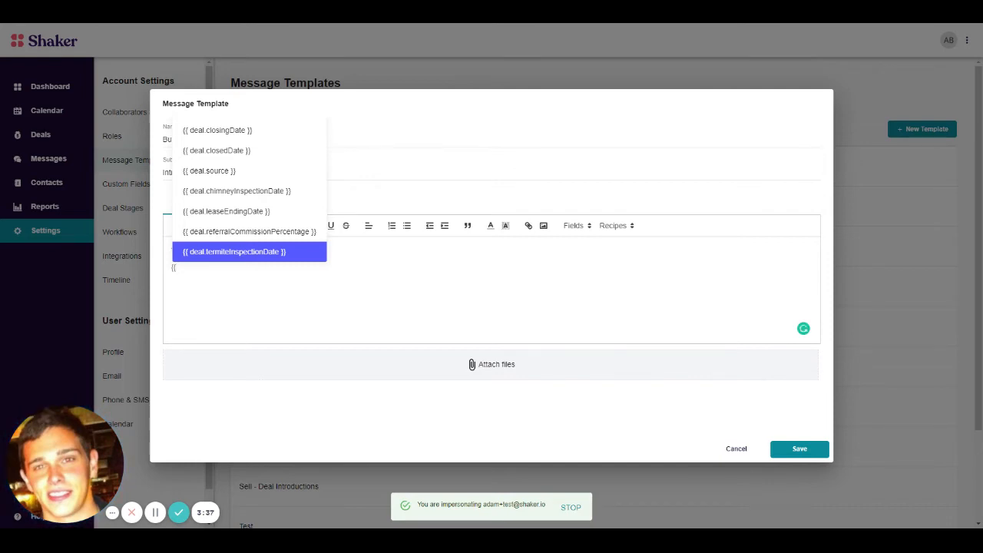
{"action": "type", "text": "stree"}
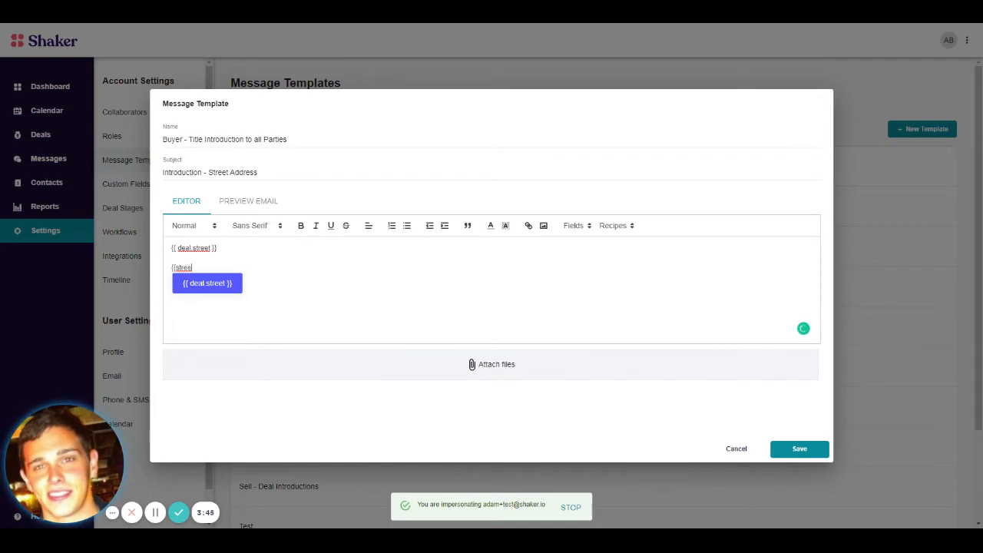
{"action": "key", "text": "Return"}
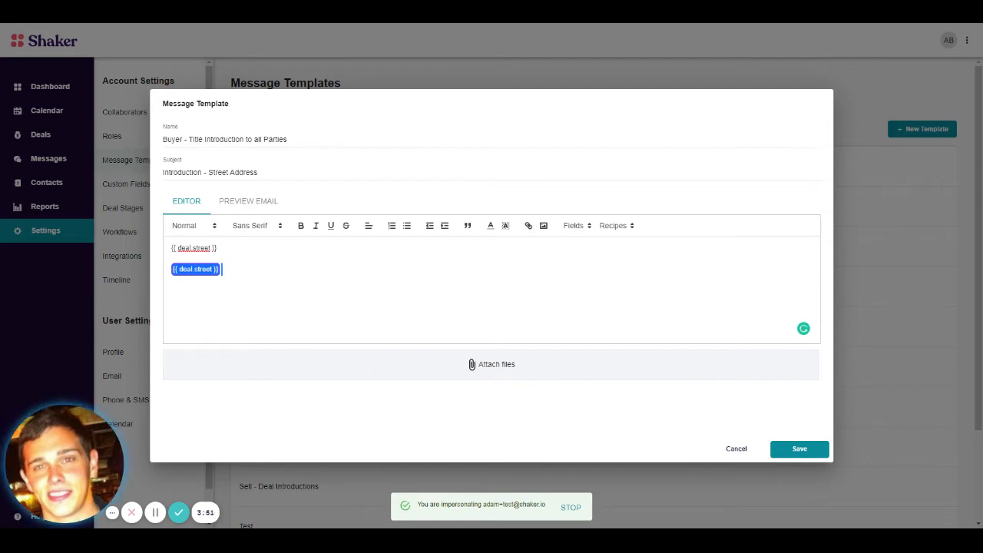
{"action": "key", "text": "BackSpace"}
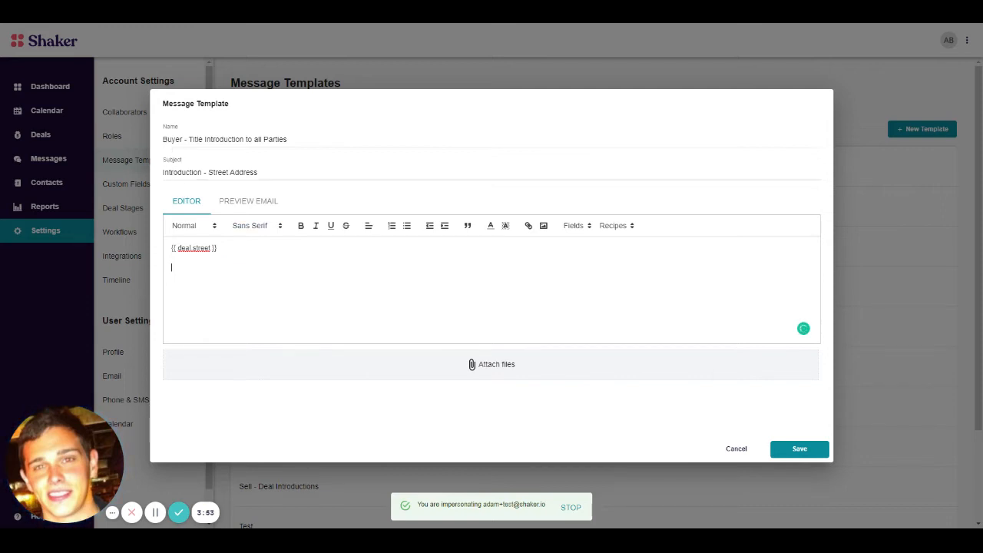
{"action": "double_click", "coordinate": [243, 172]}
{"action": "left_click_drag", "start_coordinate": [258, 172], "coordinate": [208, 172]}
{"action": "type", "text": "{{ deal.street }}"}
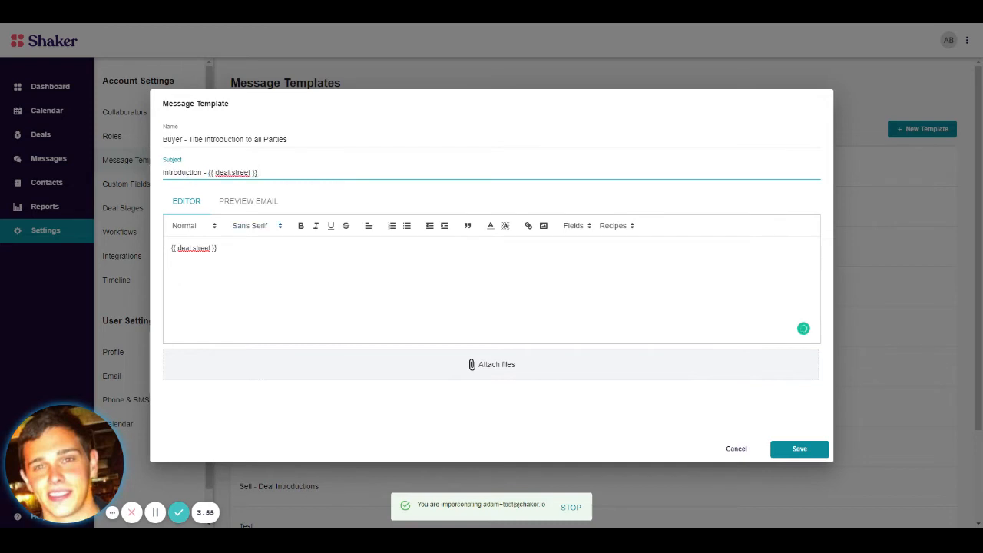
Step: Delete the remaining {{ deal.street }} field from the message body and begin the message with "Hi"
{"action": "left_click_drag", "start_coordinate": [218, 248], "coordinate": [12, 221]}
{"action": "key", "text": "BackSpace"}
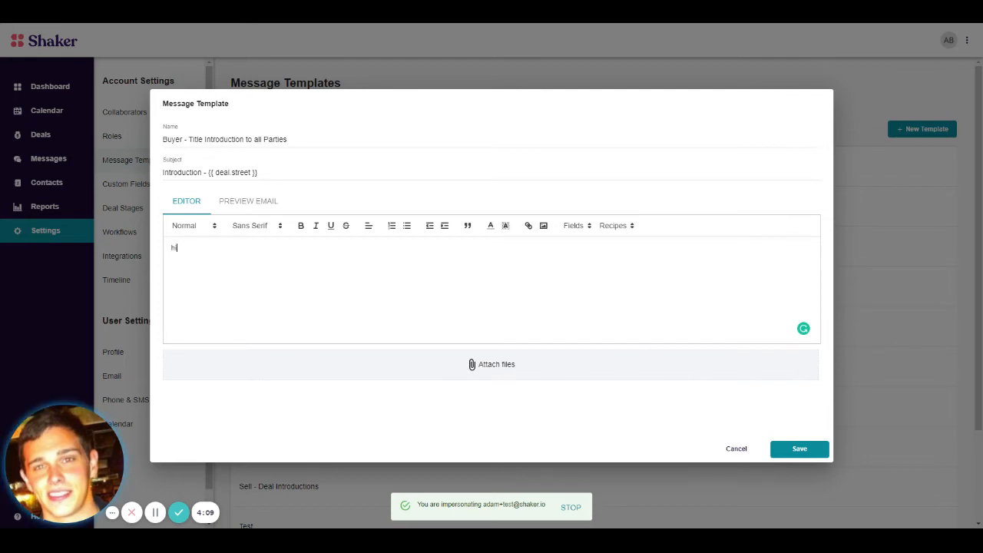
{"action": "key", "text": "BackSpace"}
{"action": "key", "text": "BackSpace"}
{"action": "type", "text": "Hi"}
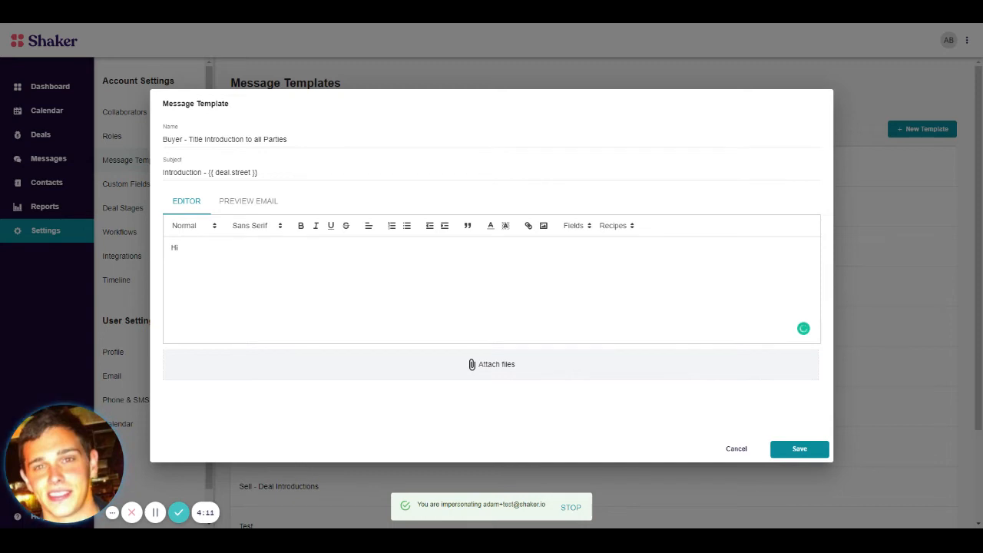
Step: Insert the Title Company First Name merge field after "Hi" in the message body and end the greeting with a comma
{"action": "left_click", "coordinate": [577, 226]}
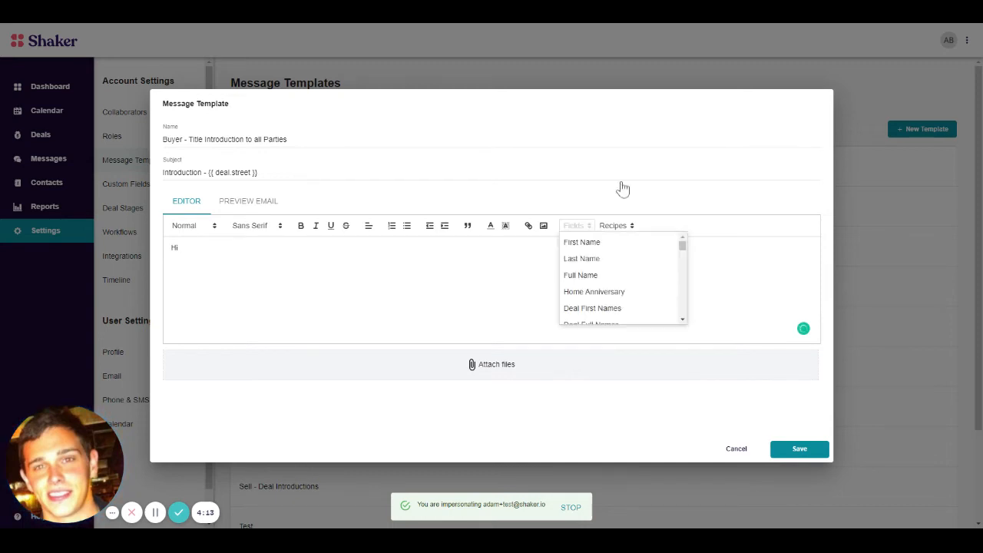
{"action": "scroll", "coordinate": [642, 251], "scroll_direction": "down", "scroll_amount": 5}
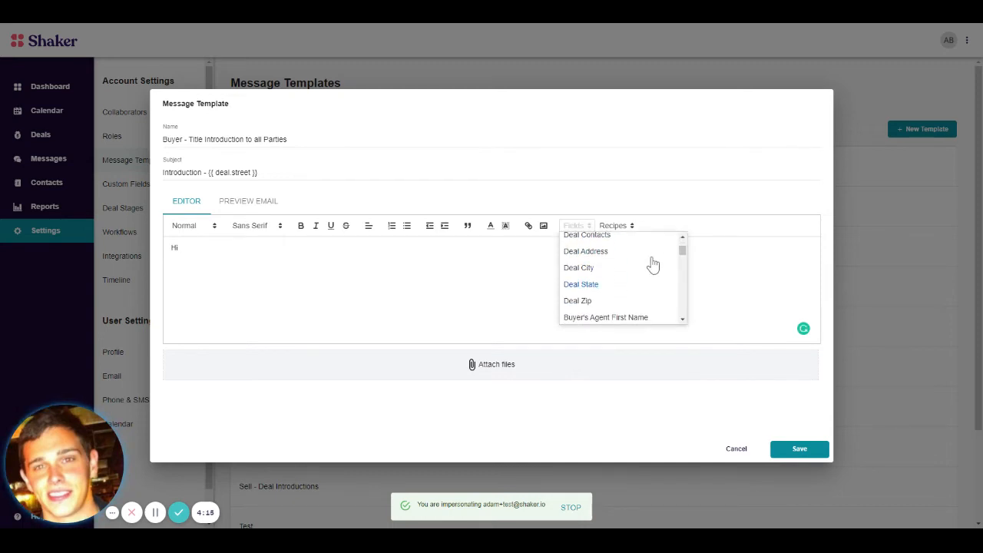
{"action": "scroll", "coordinate": [655, 265], "scroll_direction": "down", "scroll_amount": 6}
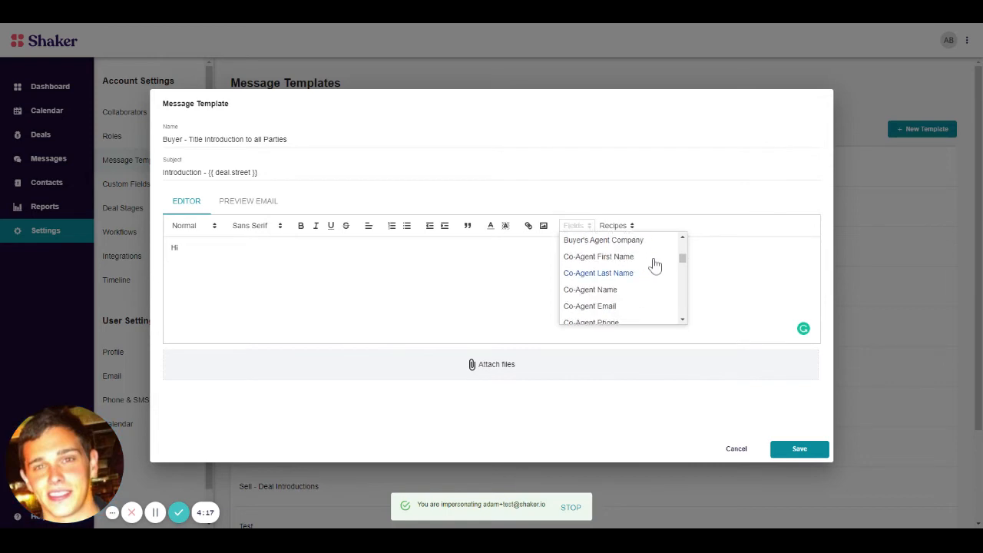
{"action": "scroll", "coordinate": [654, 265], "scroll_direction": "down", "scroll_amount": 6}
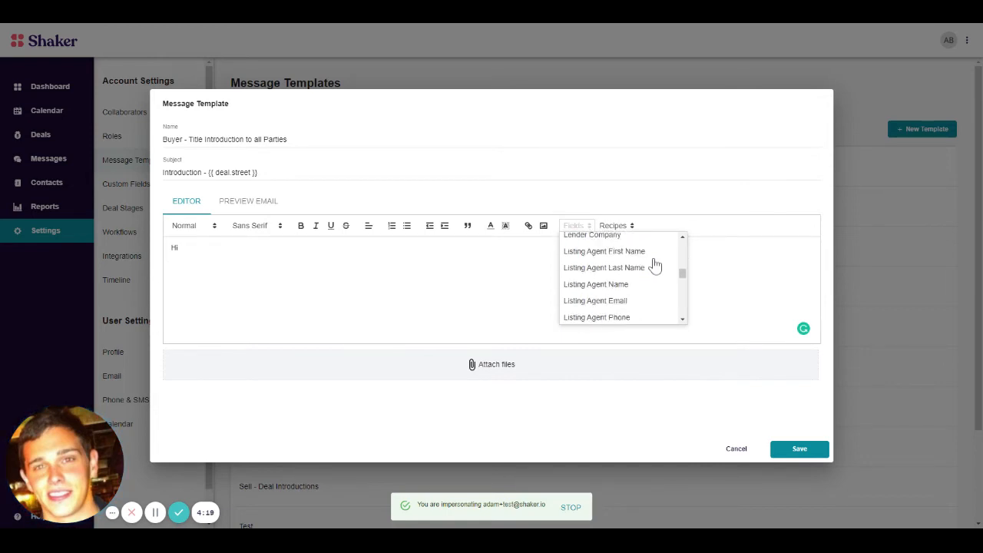
{"action": "scroll", "coordinate": [654, 265], "scroll_direction": "down", "scroll_amount": 2}
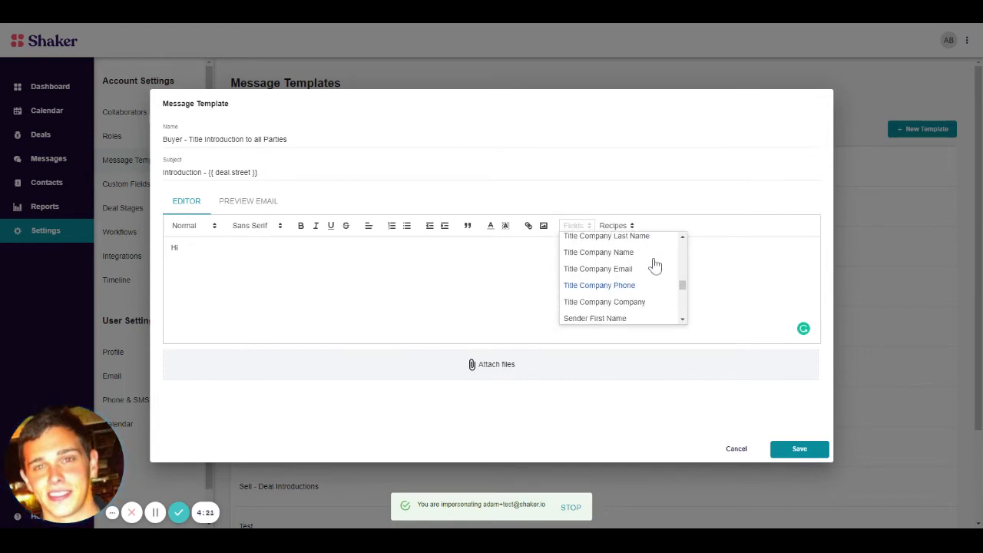
{"action": "scroll", "coordinate": [655, 265], "scroll_direction": "up", "scroll_amount": 1}
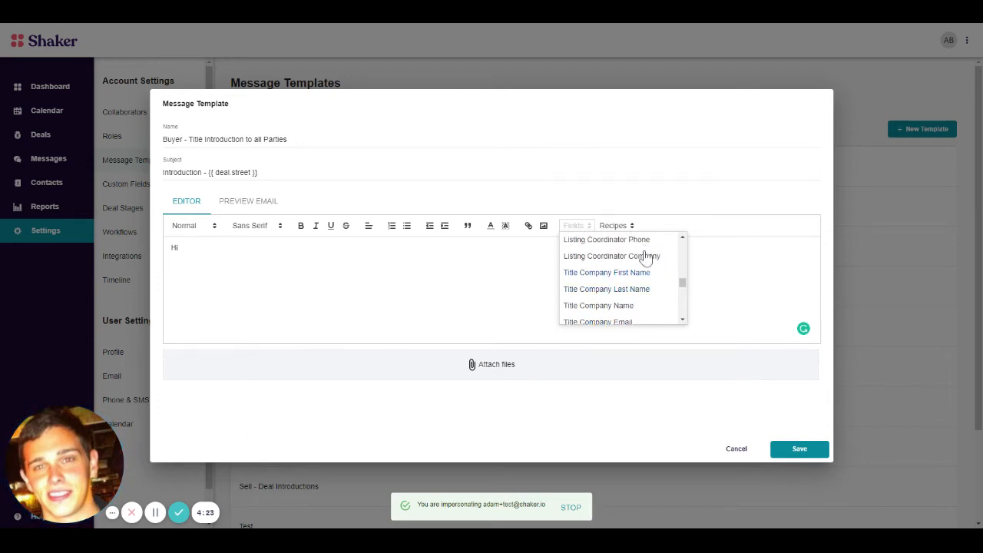
{"action": "scroll", "coordinate": [647, 259], "scroll_direction": "down", "scroll_amount": 1}
{"action": "scroll", "coordinate": [660, 254], "scroll_direction": "up", "scroll_amount": 1}
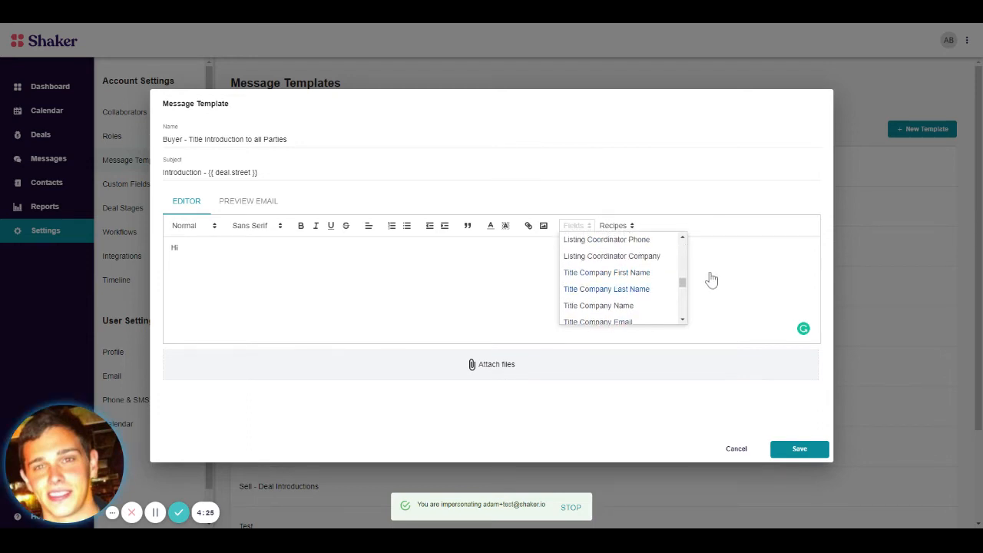
{"action": "scroll", "coordinate": [709, 279], "scroll_direction": "down", "scroll_amount": 1}
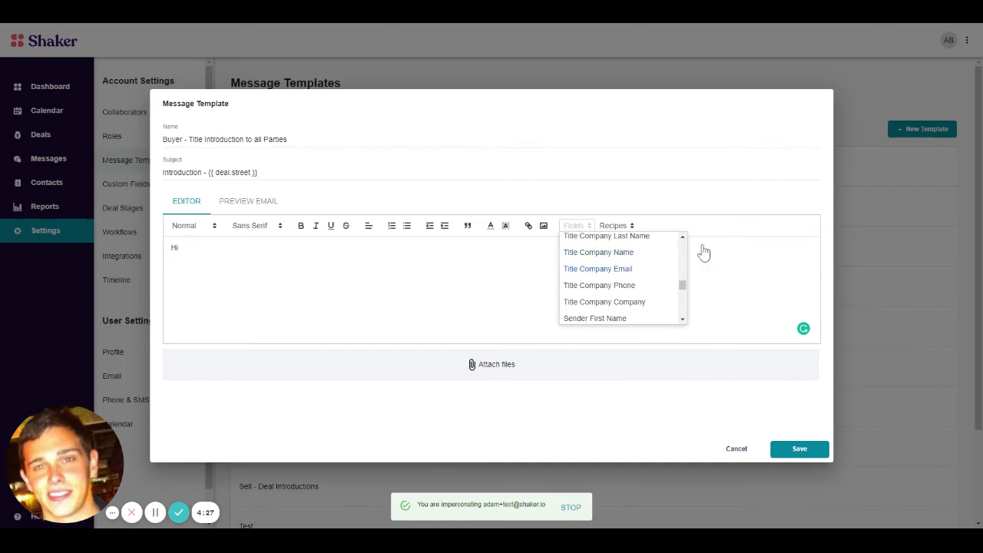
{"action": "scroll", "coordinate": [710, 293], "scroll_direction": "up", "scroll_amount": 1}
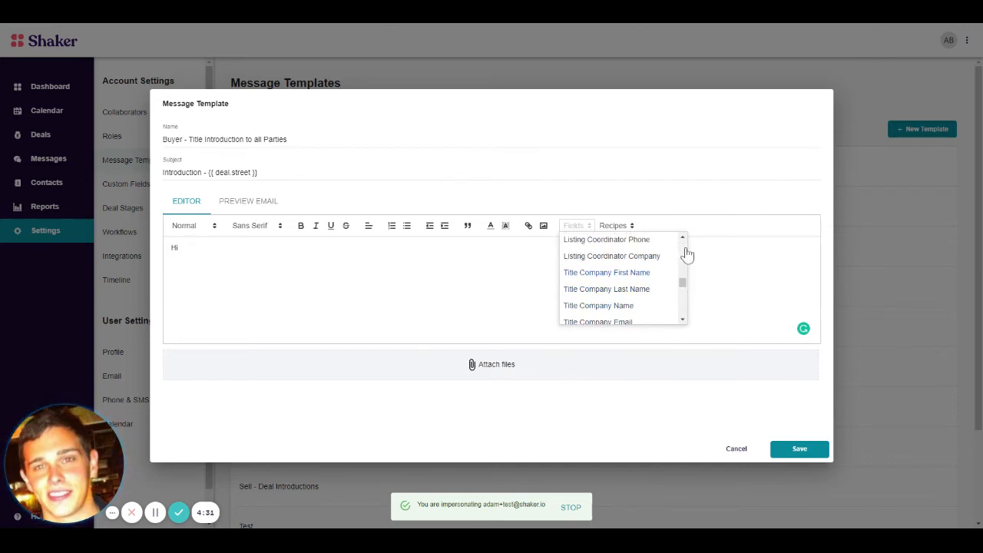
{"action": "left_click", "coordinate": [606, 272]}
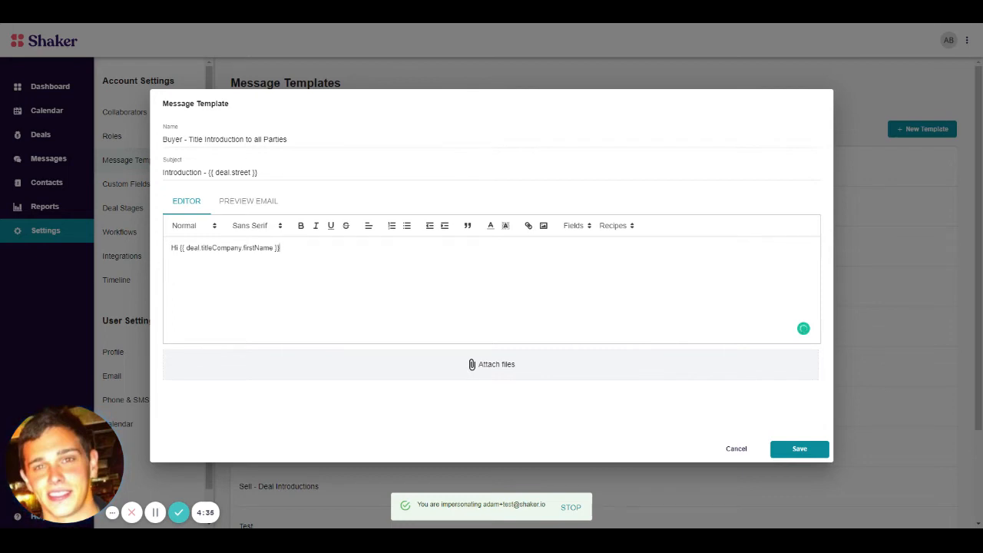
{"action": "type", "text": ","}
Step: Below the greeting, add "This is an introduction to all parties on the transaction at" followed by the autocompleted {{ deal.street }} field
{"action": "key", "text": "Return"}
{"action": "type", "text": "T"}
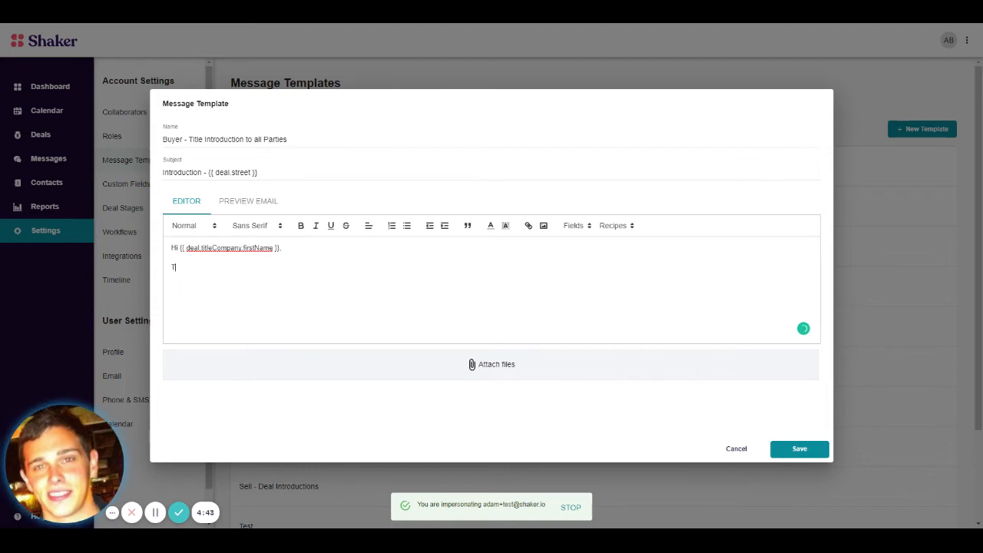
{"action": "type", "text": "his is an introduction "}
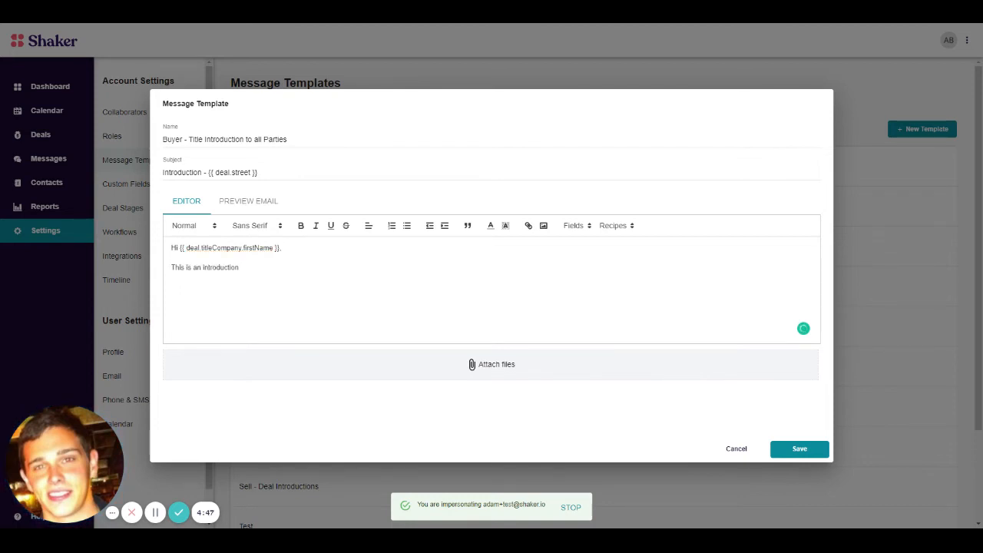
{"action": "type", "text": "to all parties on the transact"}
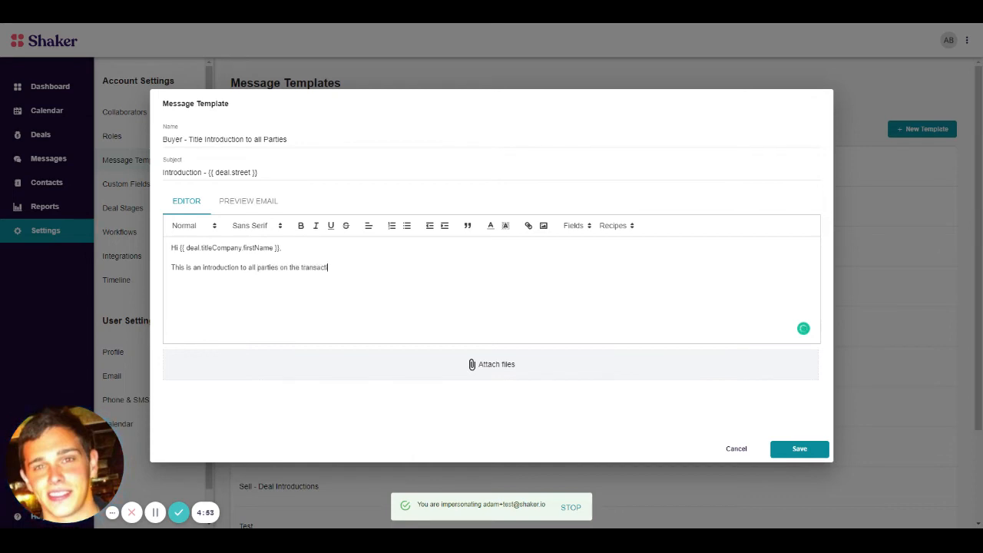
{"action": "type", "text": "ion at "}
{"action": "type", "text": "{{ deal.str"}
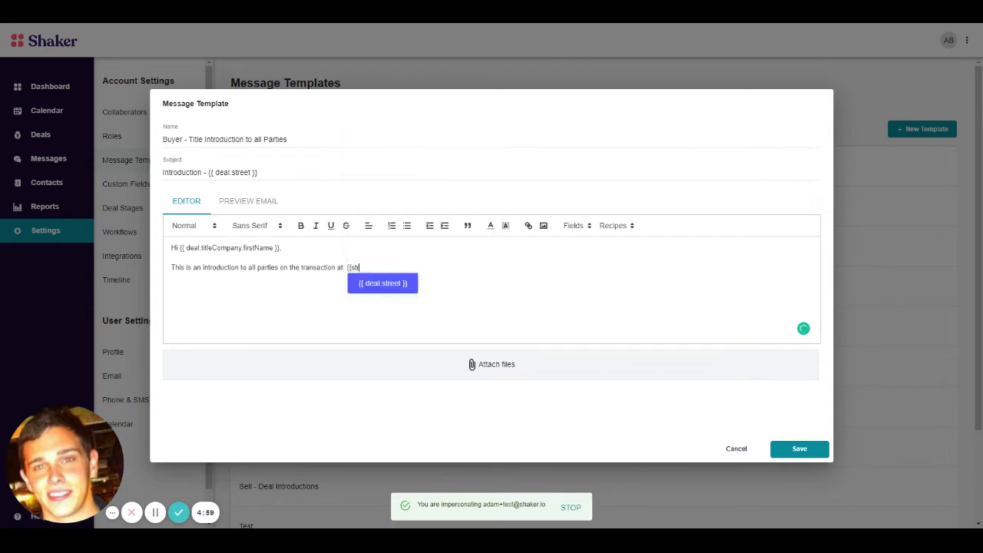
{"action": "type", "text": "e"}
{"action": "key", "text": "Return"}
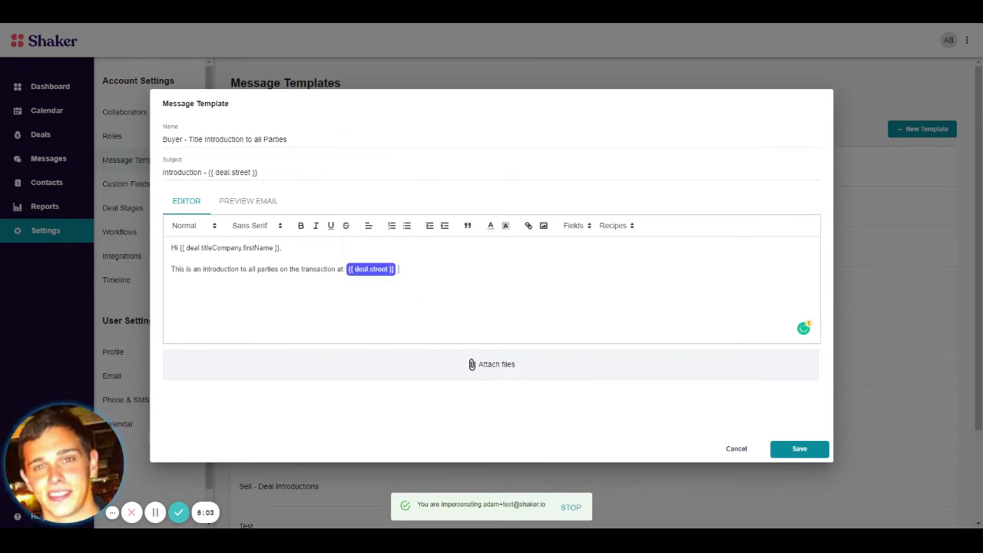
Step: Add the lines "Closing Price:", "Earnest Money Amount:" and "Earnest Money Due Date:" below the introduction sentence
{"action": "key", "text": "Return"}
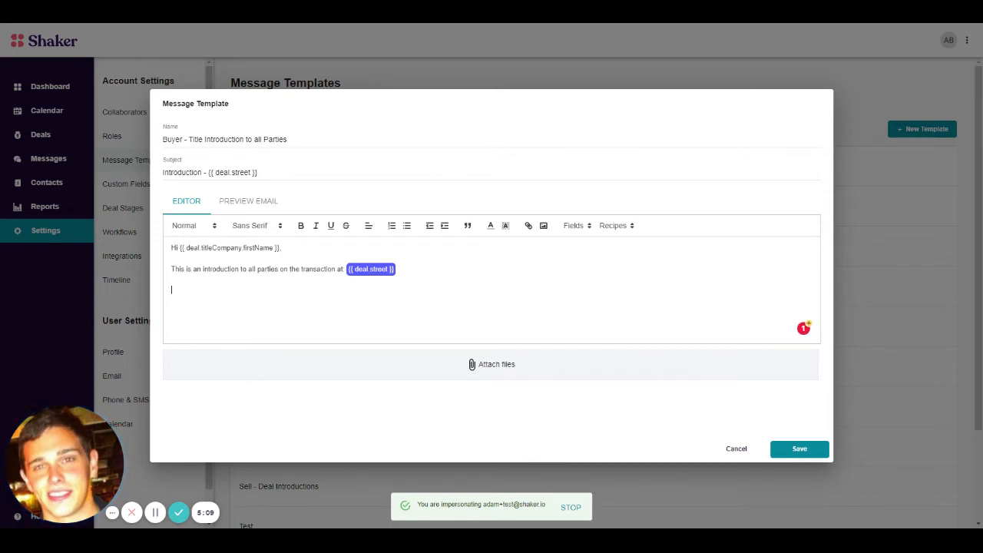
{"action": "type", "text": "Closing"}
{"action": "type", "text": " Price: "}
{"action": "type", "text": "Earnes"}
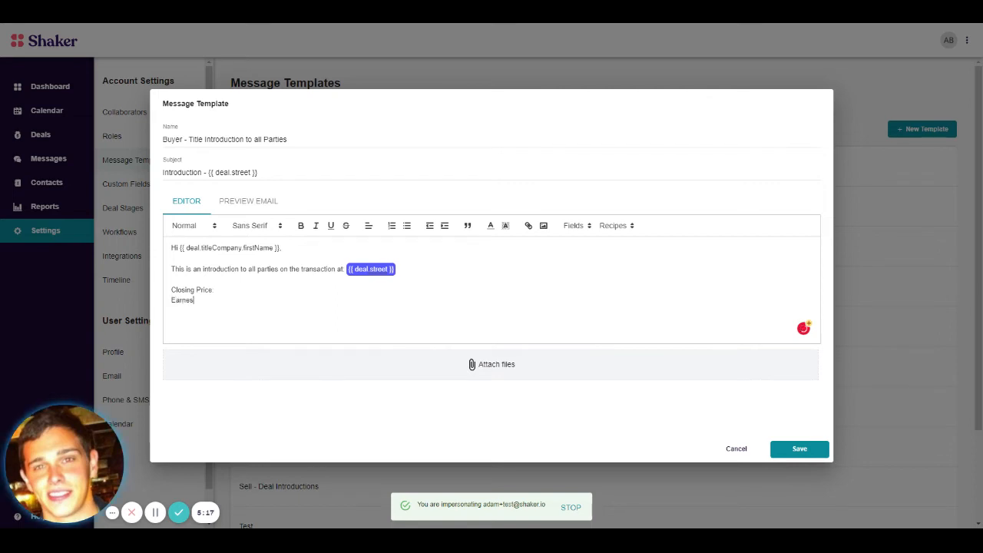
{"action": "type", "text": "t Money A"}
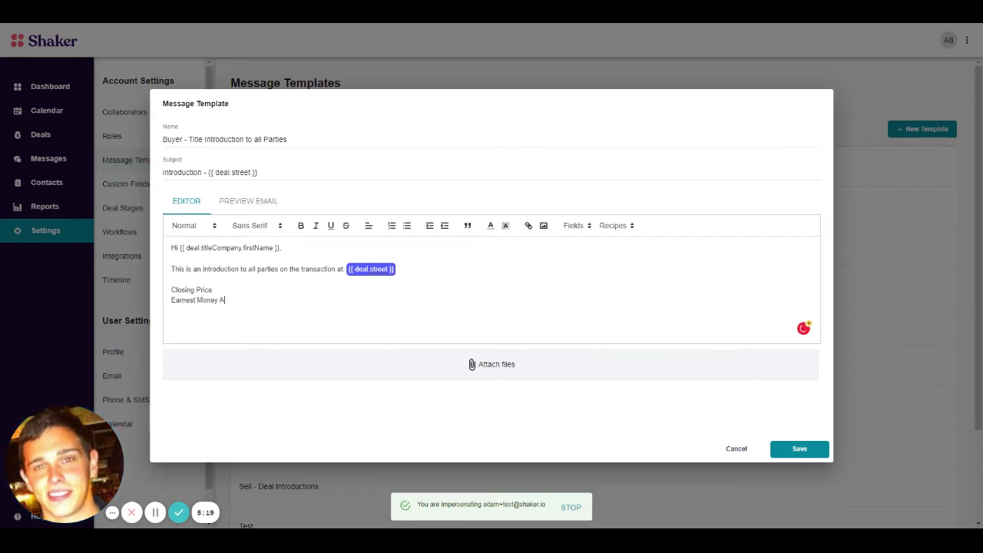
{"action": "type", "text": "mount:"}
{"action": "key", "text": "Return"}
{"action": "type", "text": "Earnest Money Due Date"}
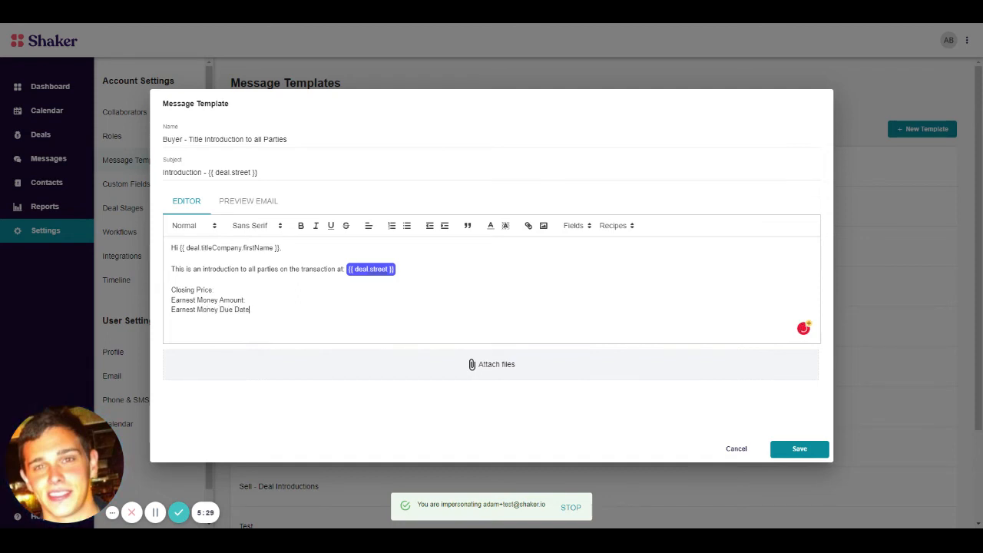
{"action": "type", "text": "::"}
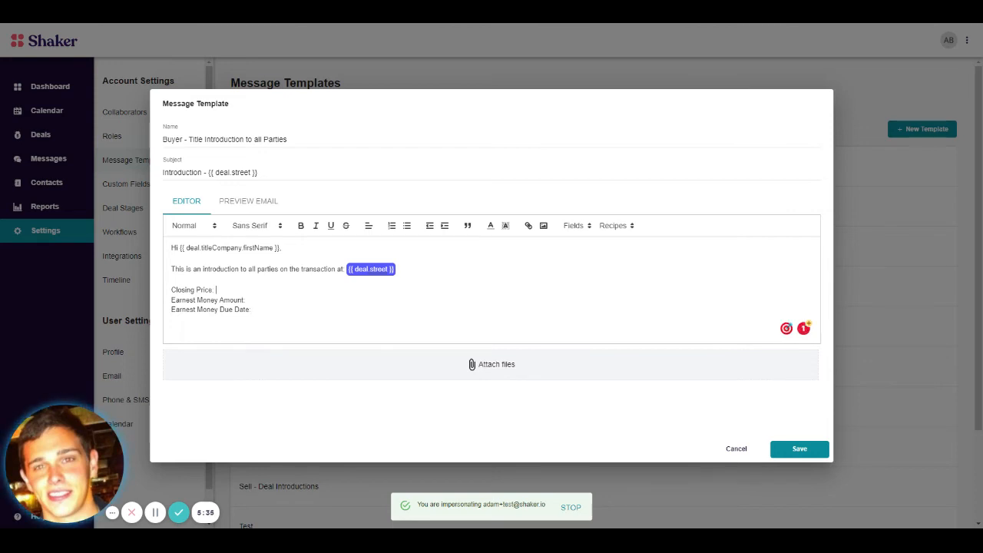
Step: Change the price label to "Sale Price:" and insert the Sale Price merge field after it
{"action": "left_click_drag", "start_coordinate": [196, 291], "coordinate": [170, 291]}
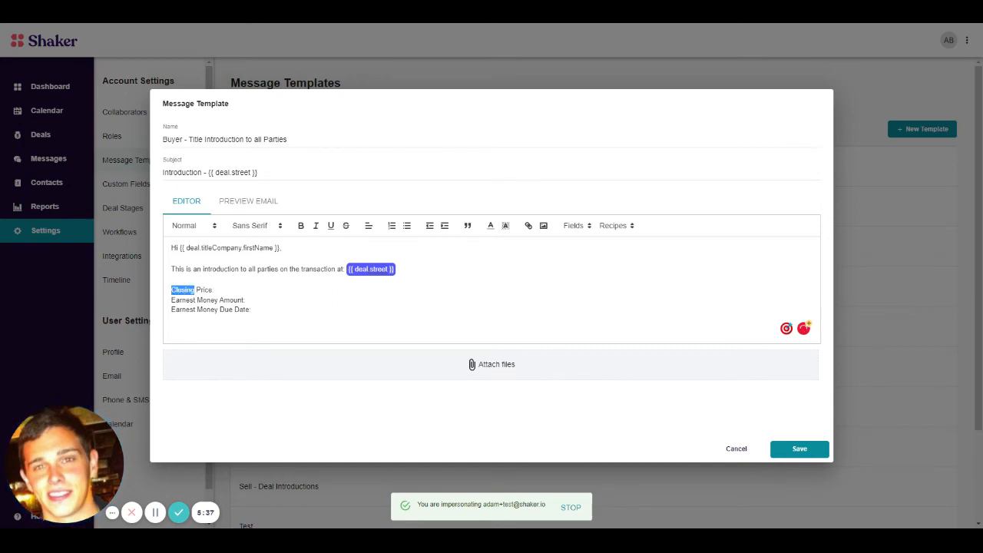
{"action": "type", "text": "Sale"}
{"action": "left_click", "coordinate": [579, 226]}
{"action": "scroll", "coordinate": [634, 263], "scroll_direction": "down", "scroll_amount": 4}
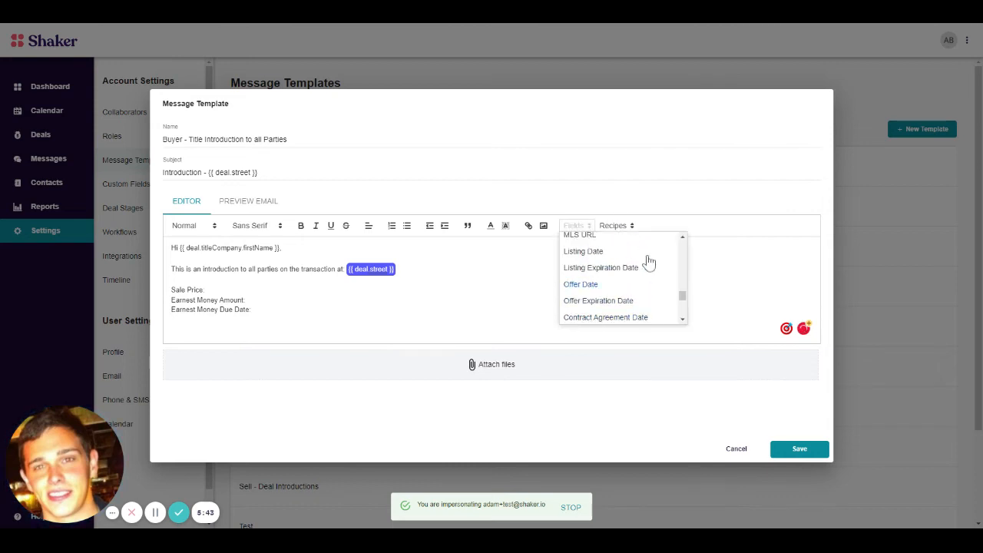
{"action": "scroll", "coordinate": [649, 262], "scroll_direction": "up", "scroll_amount": 2}
{"action": "scroll", "coordinate": [650, 263], "scroll_direction": "down", "scroll_amount": 5}
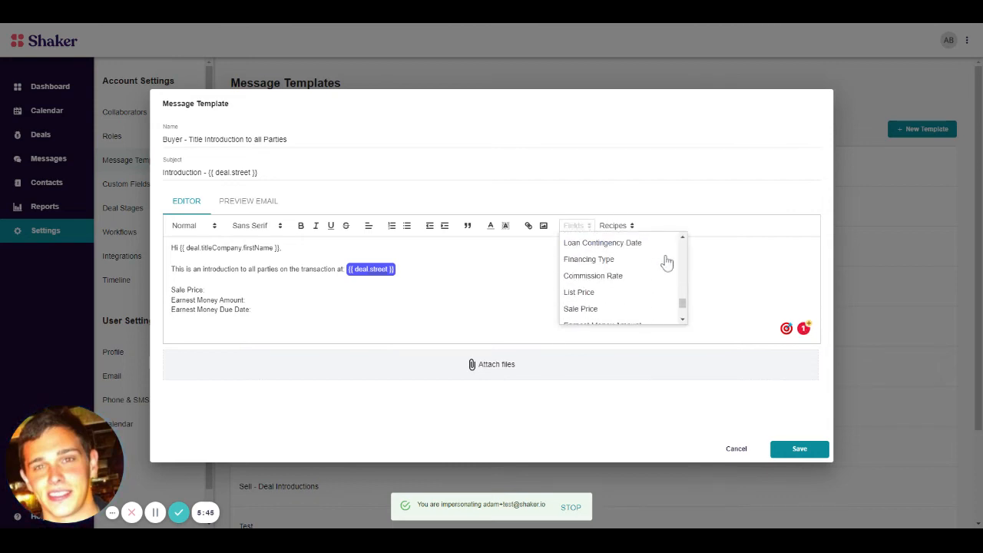
{"action": "scroll", "coordinate": [663, 264], "scroll_direction": "down", "scroll_amount": 3}
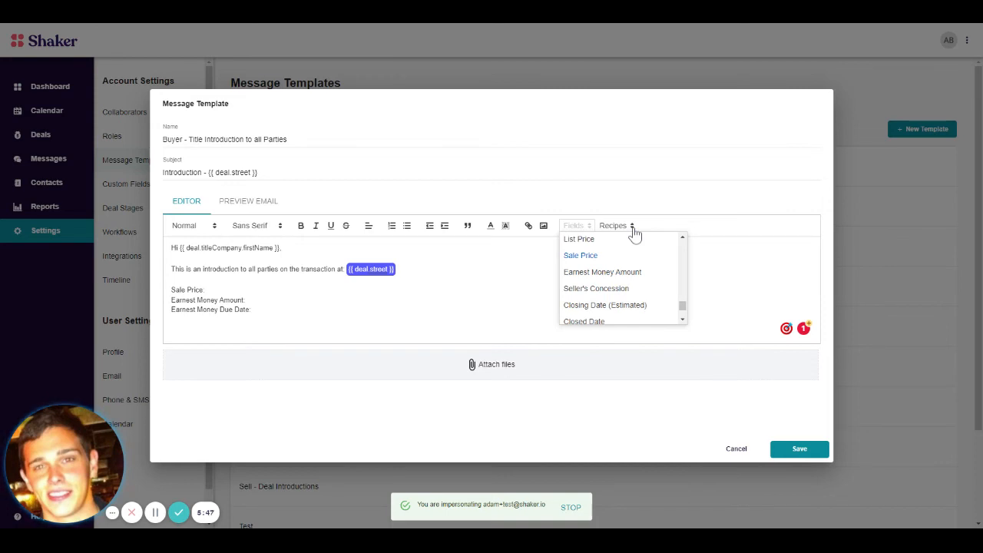
{"action": "left_click", "coordinate": [581, 256]}
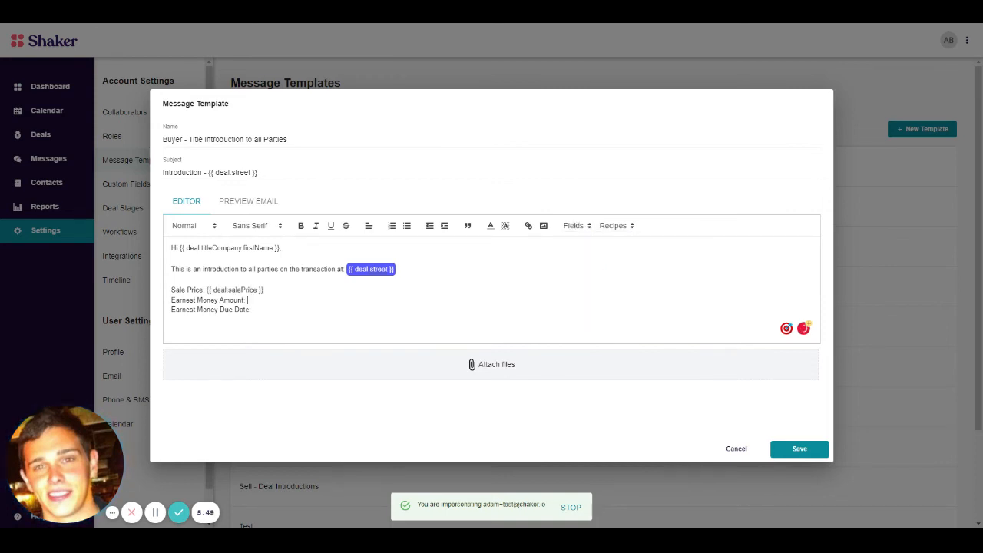
Step: Insert the Earnest Money Amount merge field after the "Earnest Money Amount:" label
{"action": "left_click", "coordinate": [247, 301]}
{"action": "left_click", "coordinate": [578, 226]}
{"action": "scroll", "coordinate": [650, 250], "scroll_direction": "down", "scroll_amount": 1}
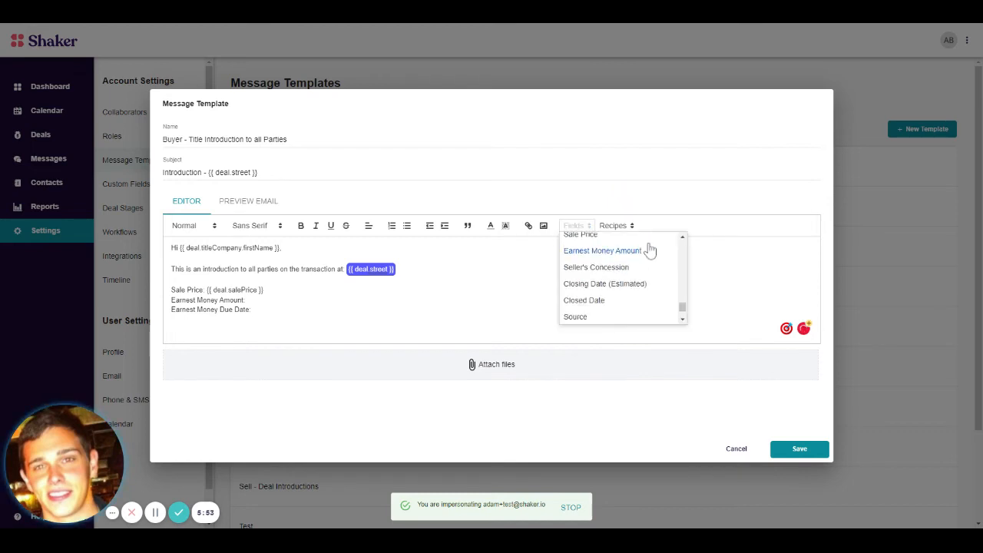
{"action": "scroll", "coordinate": [651, 254], "scroll_direction": "down", "scroll_amount": 3}
{"action": "scroll", "coordinate": [674, 274], "scroll_direction": "up", "scroll_amount": 3}
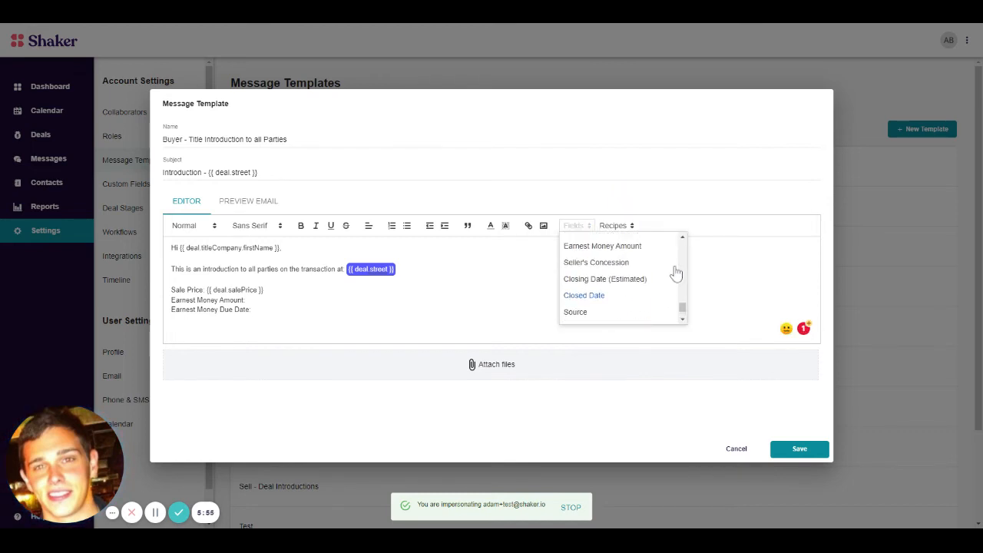
{"action": "scroll", "coordinate": [676, 274], "scroll_direction": "up", "scroll_amount": 1}
{"action": "left_click", "coordinate": [667, 283]}
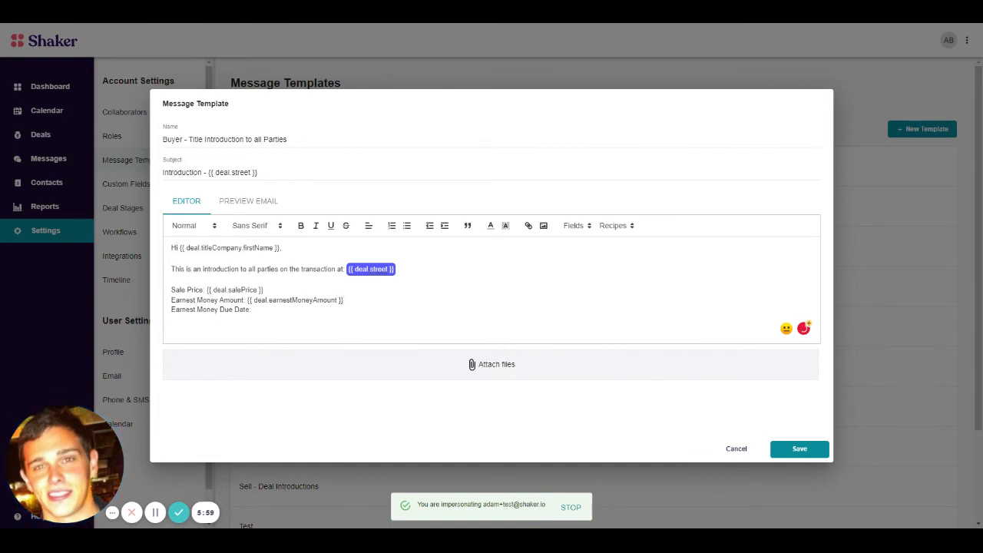
Step: Add the headings "Listing Agent:" and "Buyers Agent" below the earnest money lines, leaving blank lines between them
{"action": "key", "text": "Return"}
{"action": "key", "text": "Return"}
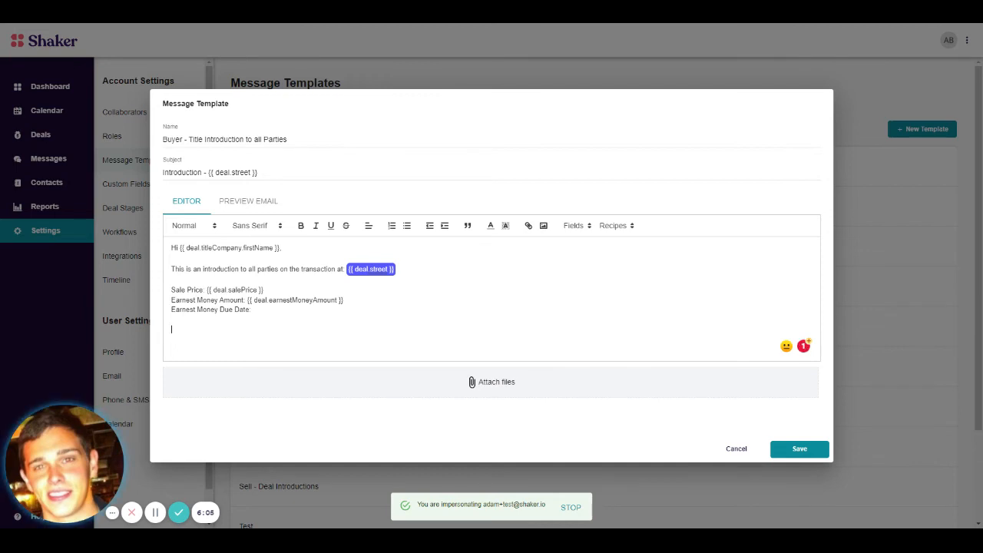
{"action": "type", "text": "isting"}
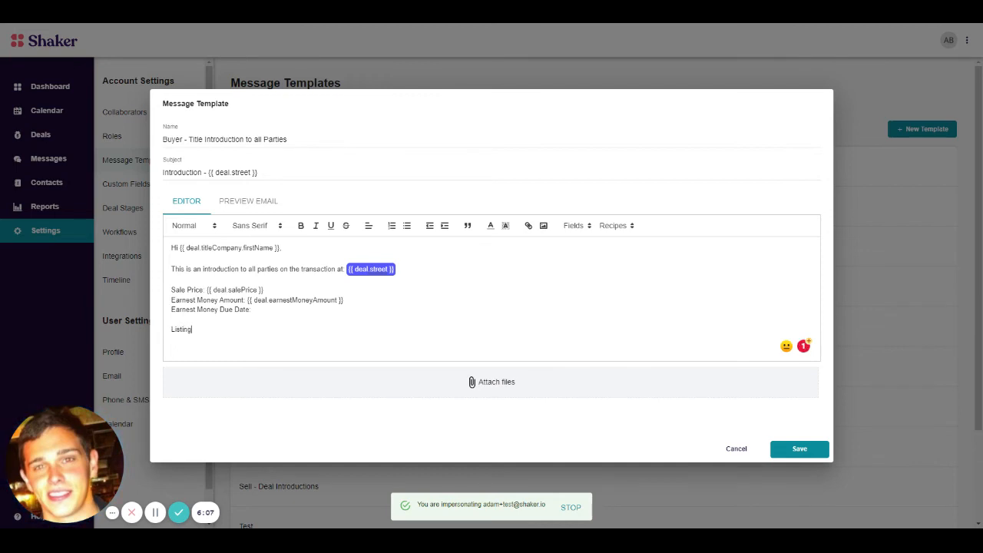
{"action": "type", "text": " Agent:"}
{"action": "key", "text": "Return"}
{"action": "key", "text": "Return"}
{"action": "key", "text": "Return"}
{"action": "key", "text": "Return"}
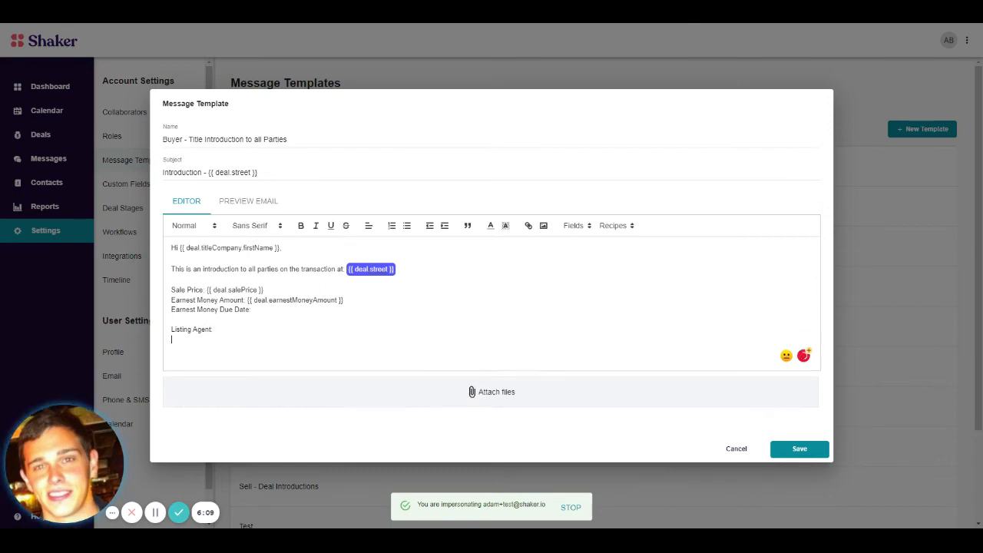
{"action": "type", "text": "Buyer"}
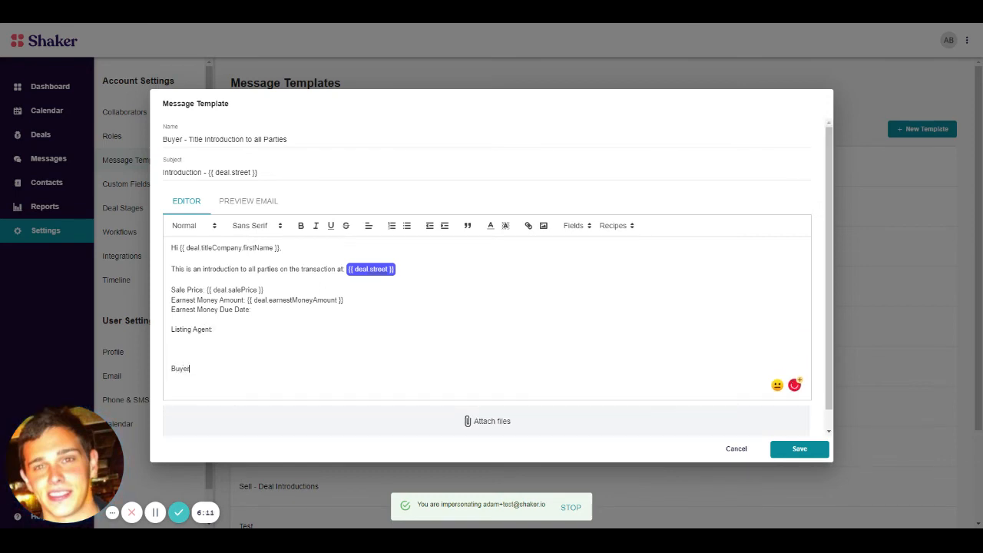
{"action": "type", "text": "s Agent:"}
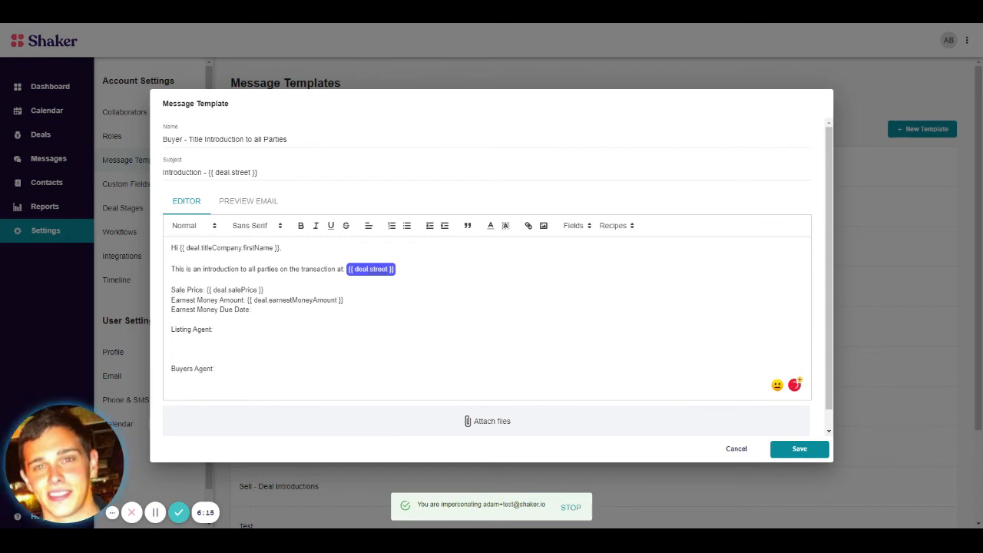
Step: Insert the listing agent's name merge field, deal.listingAgent.name, on the line below the "Listing Agent:" heading
{"action": "left_click", "coordinate": [577, 226]}
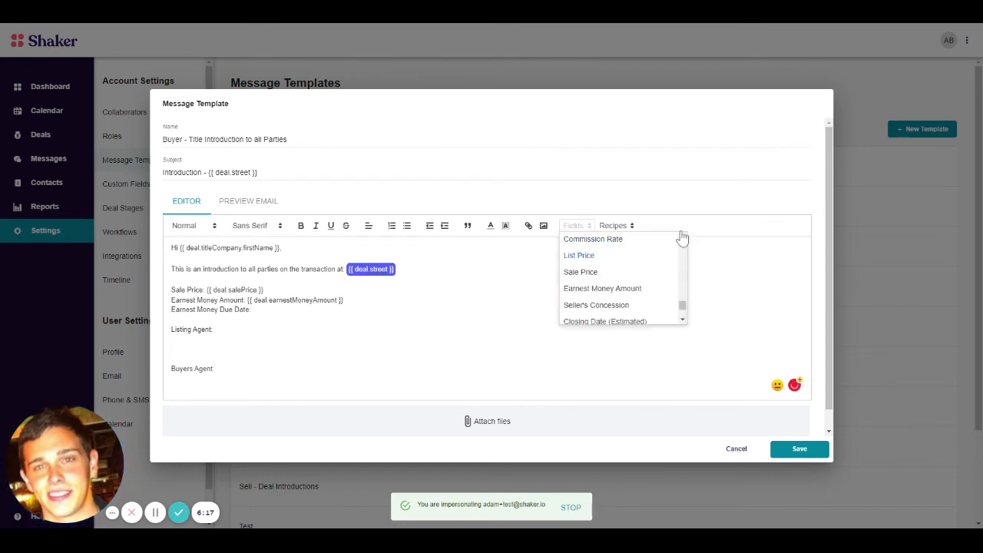
{"action": "scroll", "coordinate": [627, 265], "scroll_direction": "up", "scroll_amount": 3}
{"action": "left_click", "coordinate": [173, 340]}
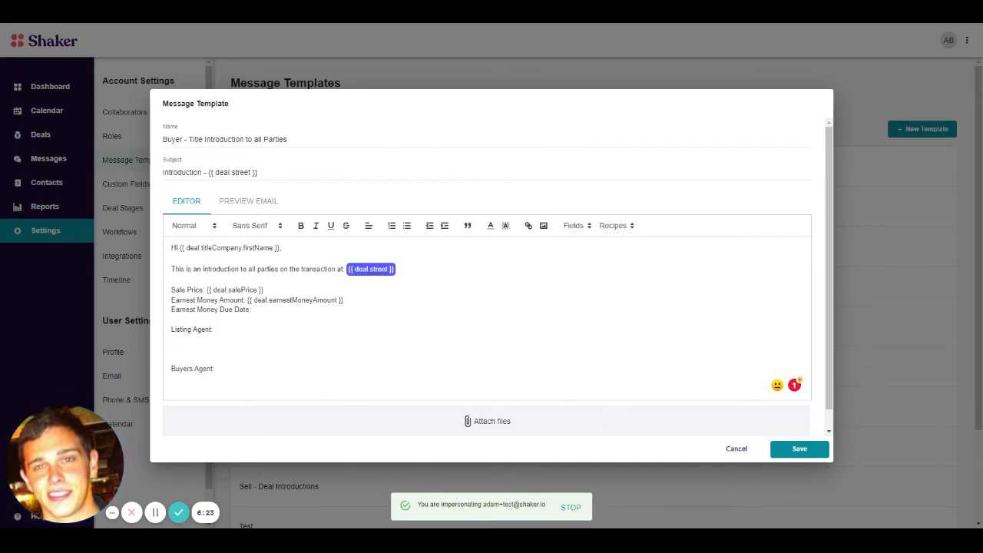
{"action": "type", "text": "{list"}
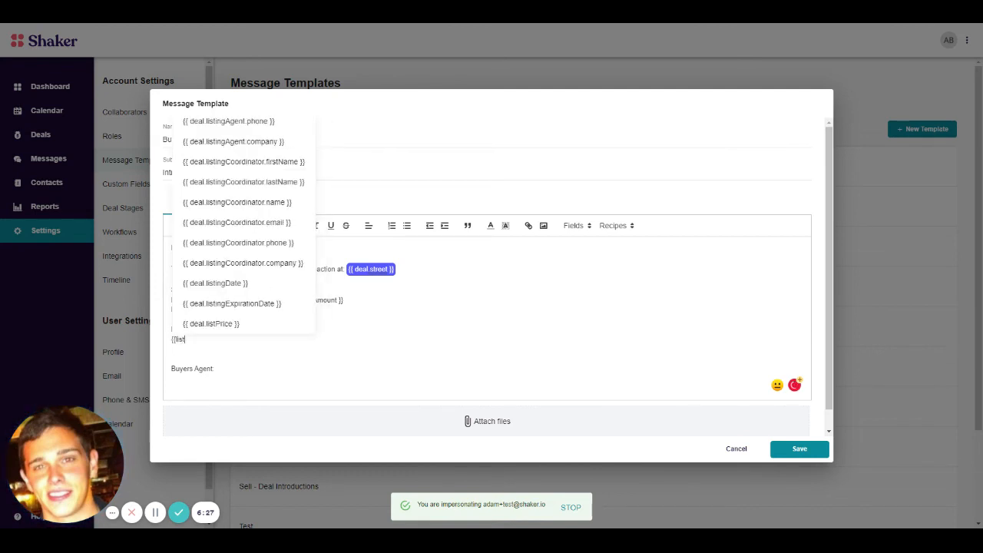
{"action": "type", "text": "ing"}
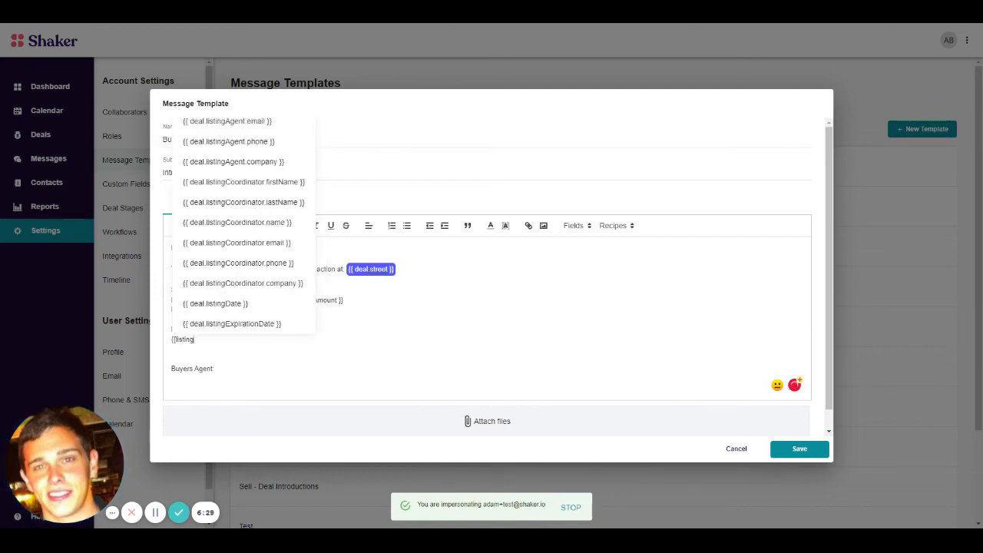
{"action": "type", "text": "A"}
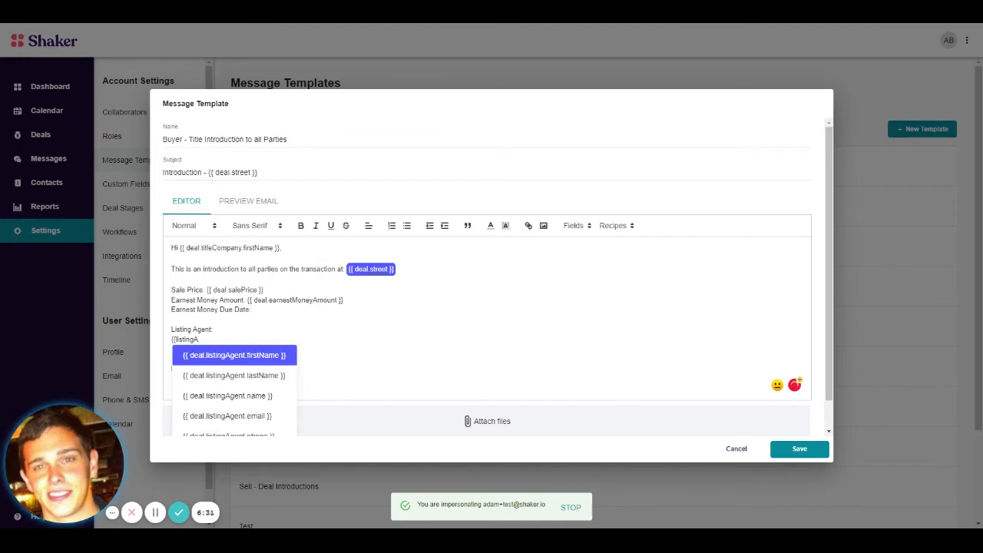
{"action": "key", "text": "Down"}
{"action": "key", "text": "Down"}
{"action": "key", "text": "Return"}
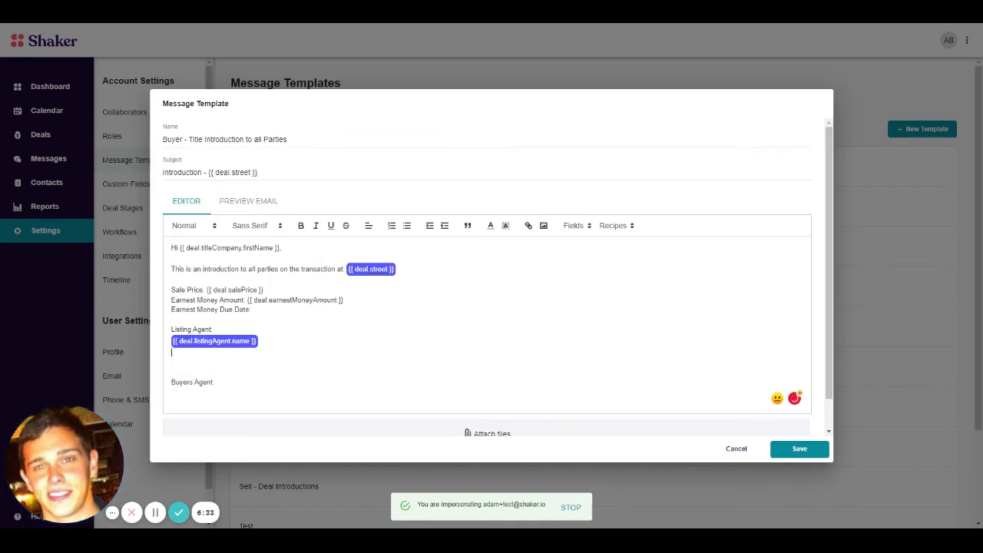
Step: Add the merge field deal.listingAgent.email on the line below the listing agent's name field
{"action": "type", "text": "{{"}
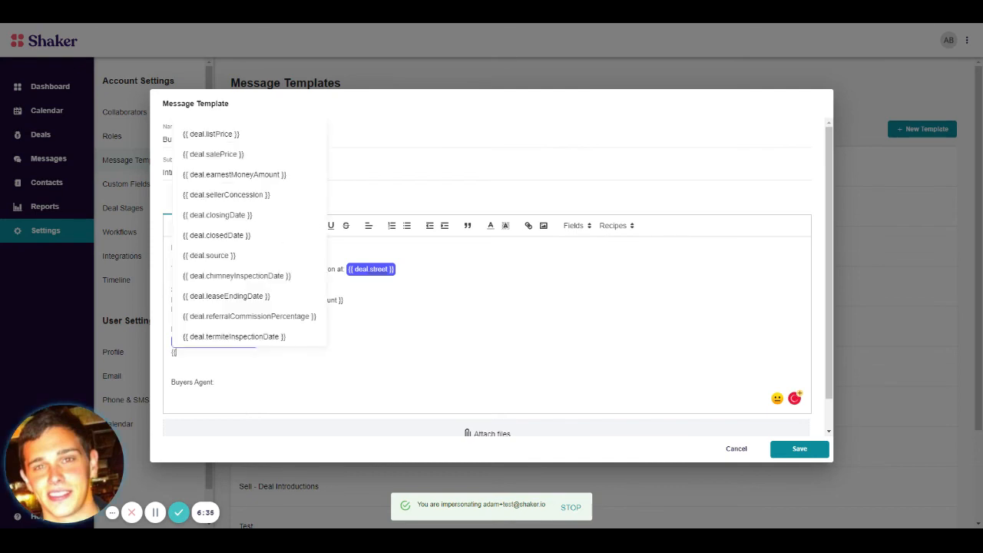
{"action": "type", "text": "listingagent"}
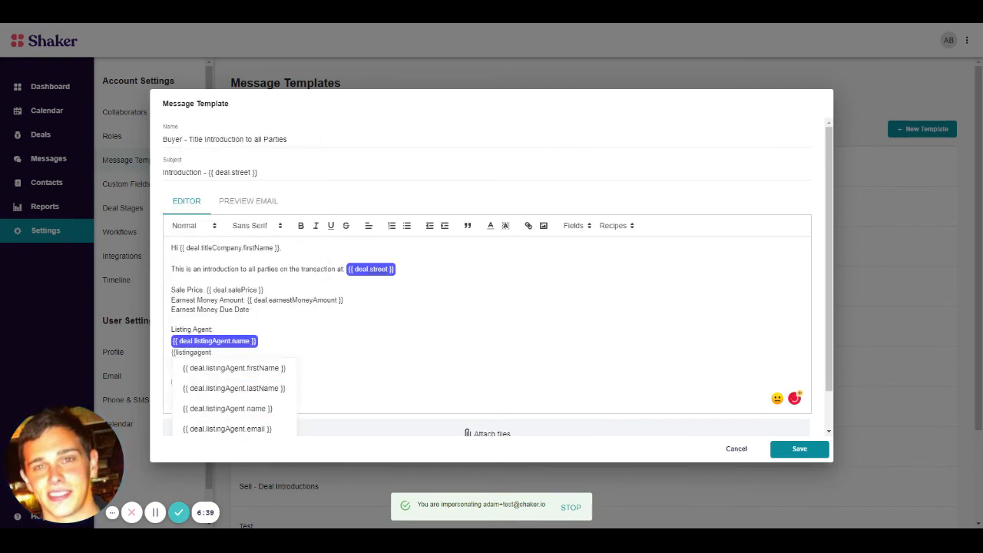
{"action": "key", "text": "Down"}
{"action": "key", "text": "Down"}
{"action": "key", "text": "Down"}
{"action": "key", "text": "Down"}
{"action": "key", "text": "Return"}
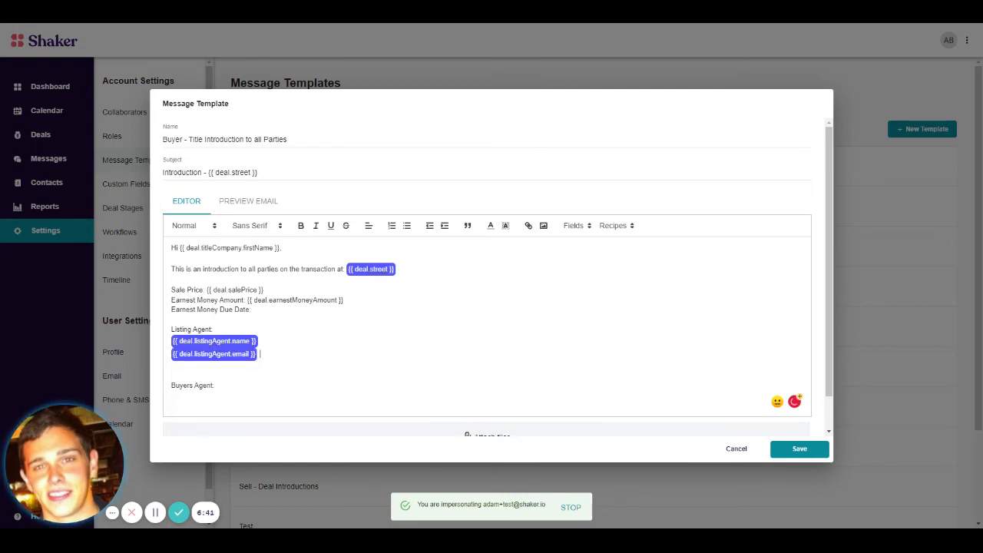
Step: Add the merge field deal.listingAgent.phone on a new line below the listing agent's email field
{"action": "key", "text": "Return"}
{"action": "type", "text": "{{"}
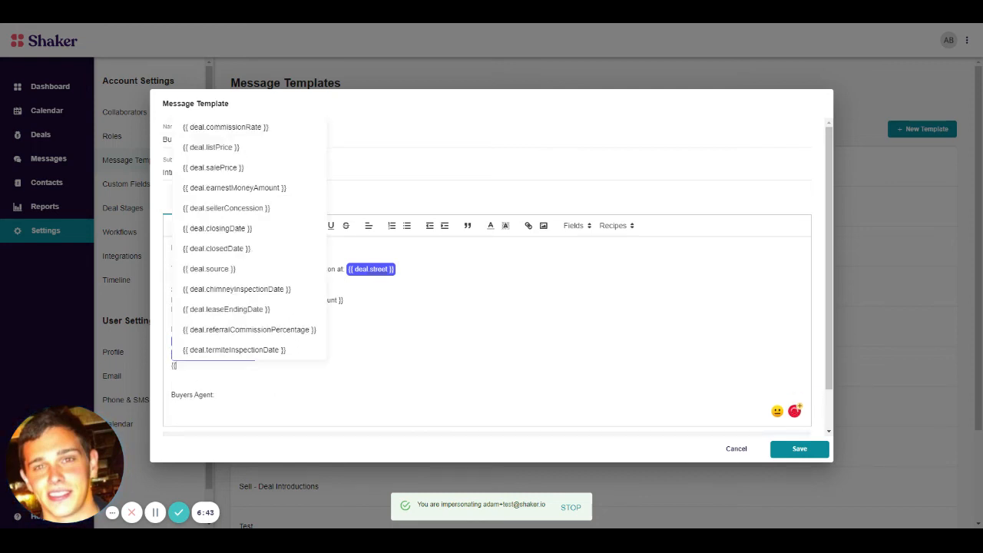
{"action": "type", "text": "listingagent"}
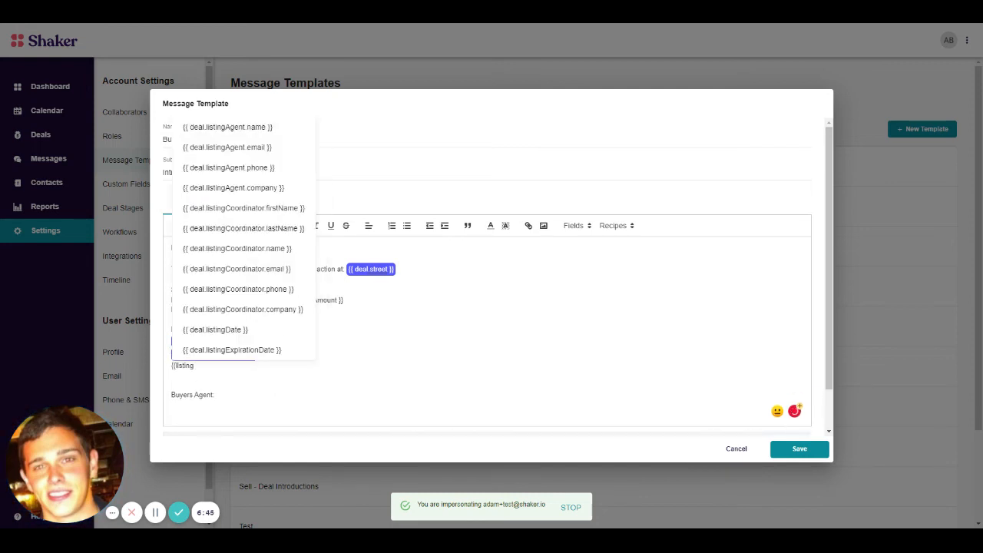
{"action": "key", "text": "Down"}
{"action": "key", "text": "Down"}
{"action": "key", "text": "Down"}
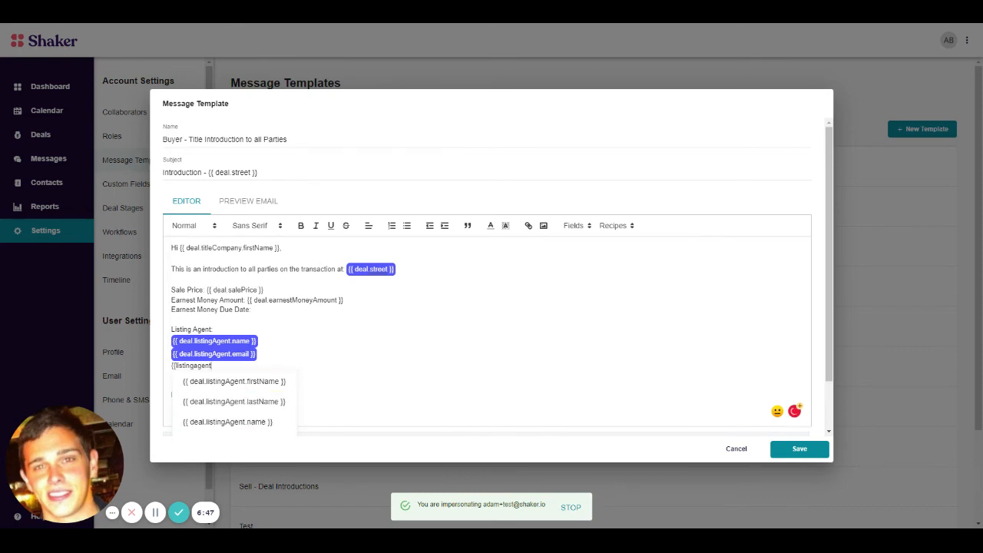
{"action": "key", "text": "Down"}
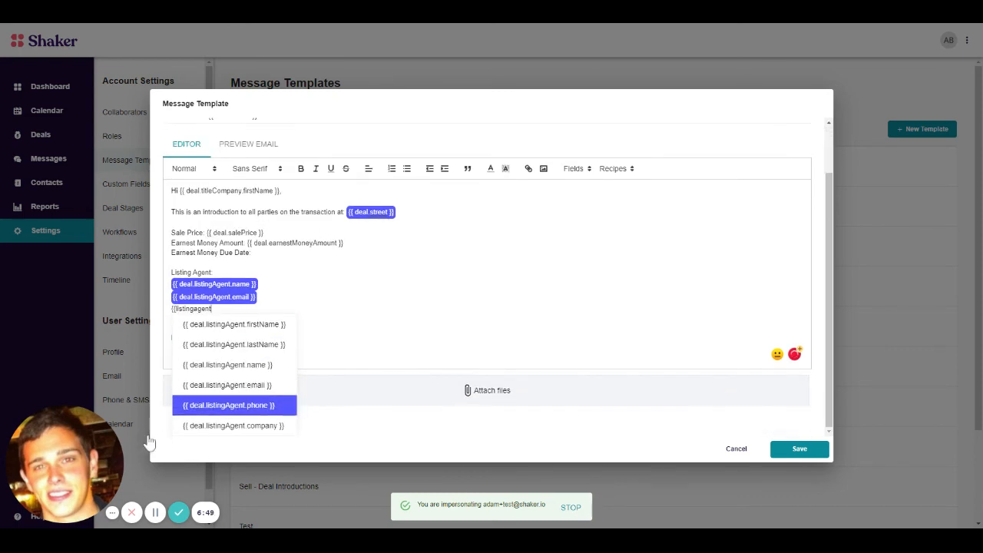
{"action": "key", "text": "Return"}
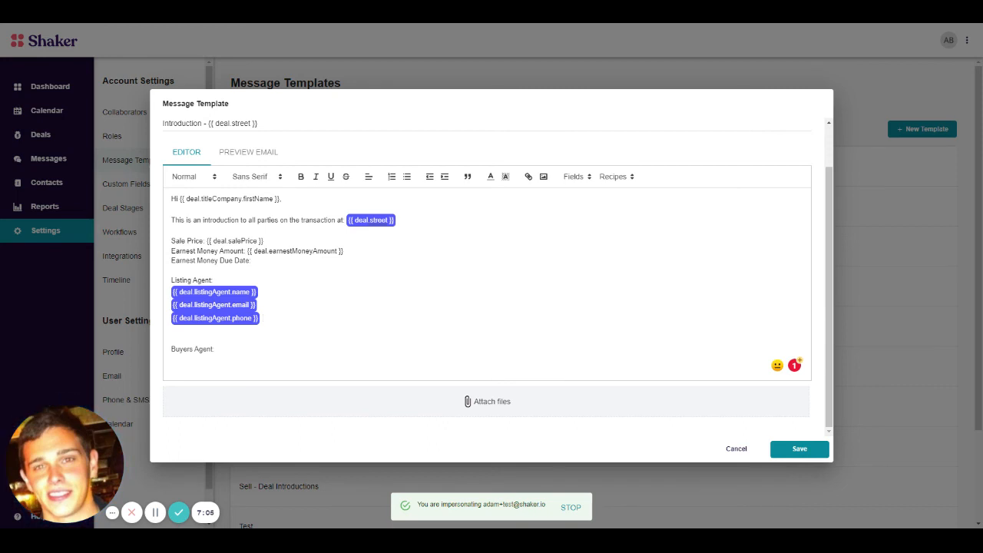
Step: Remove the extra blank line above the buyers agent heading and save the message template
{"action": "key", "text": "BackSpace"}
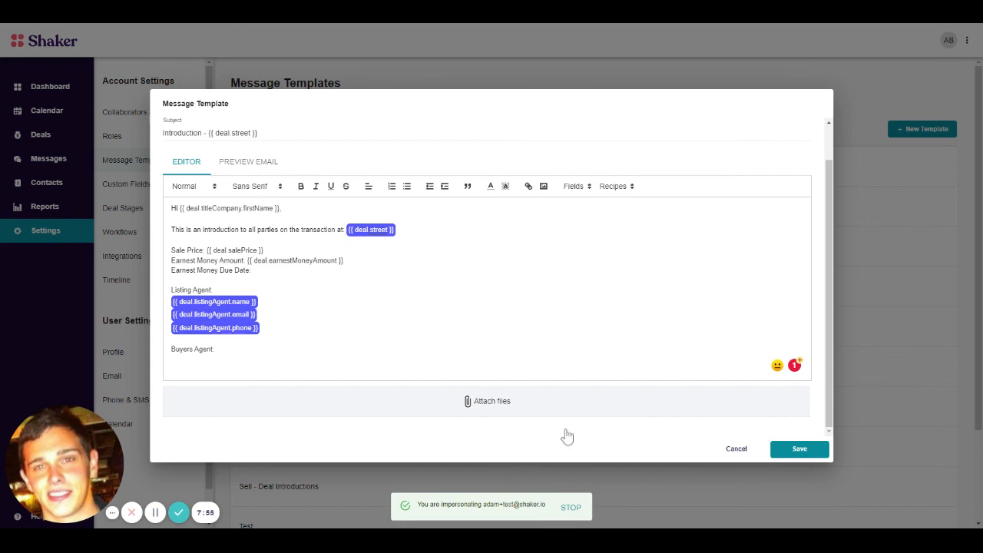
{"action": "left_click", "coordinate": [799, 448]}
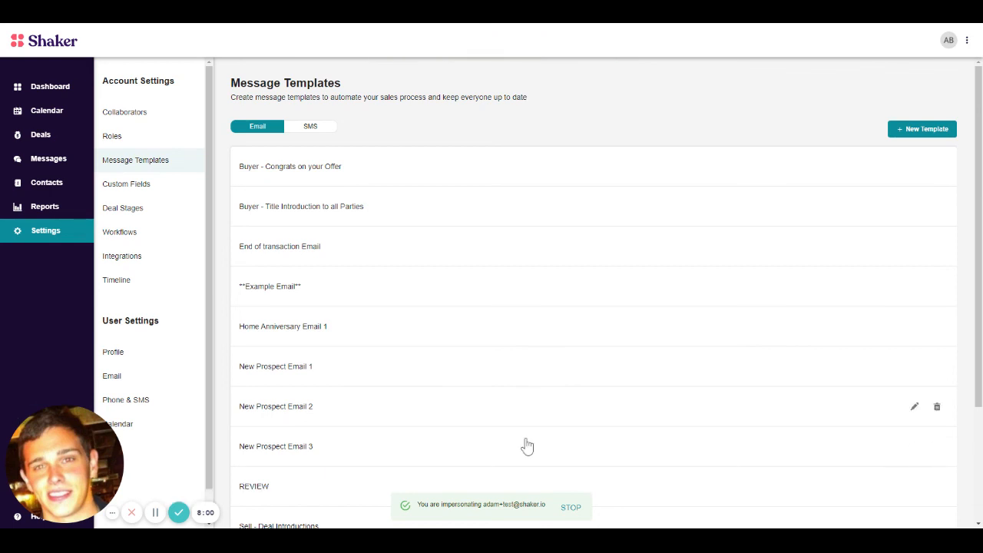
{"action": "scroll", "coordinate": [537, 338], "scroll_direction": "down", "scroll_amount": 2}
{"action": "scroll", "coordinate": [461, 366], "scroll_direction": "up", "scroll_amount": 3}
{"action": "scroll", "coordinate": [364, 185], "scroll_direction": "down", "scroll_amount": 2}
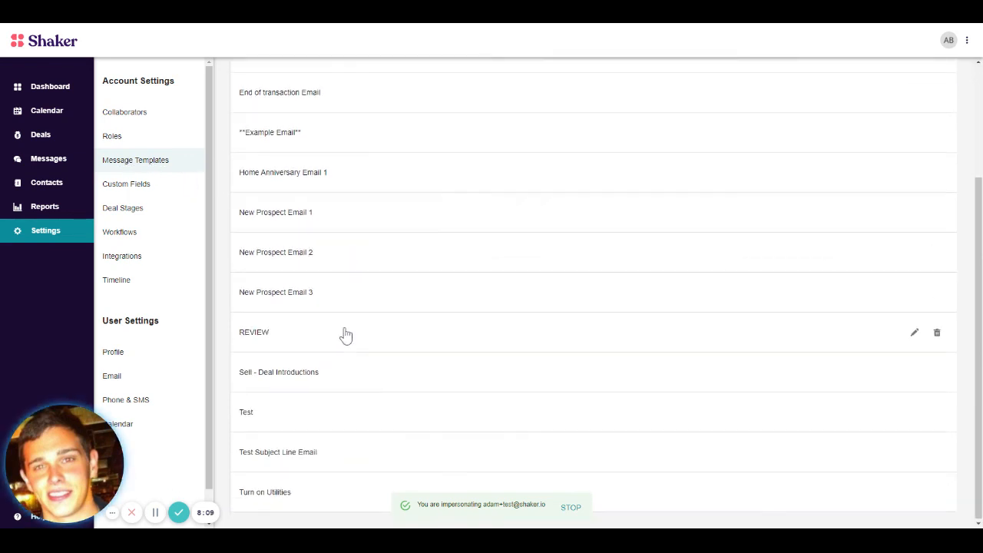
{"action": "scroll", "coordinate": [345, 334], "scroll_direction": "up", "scroll_amount": 2}
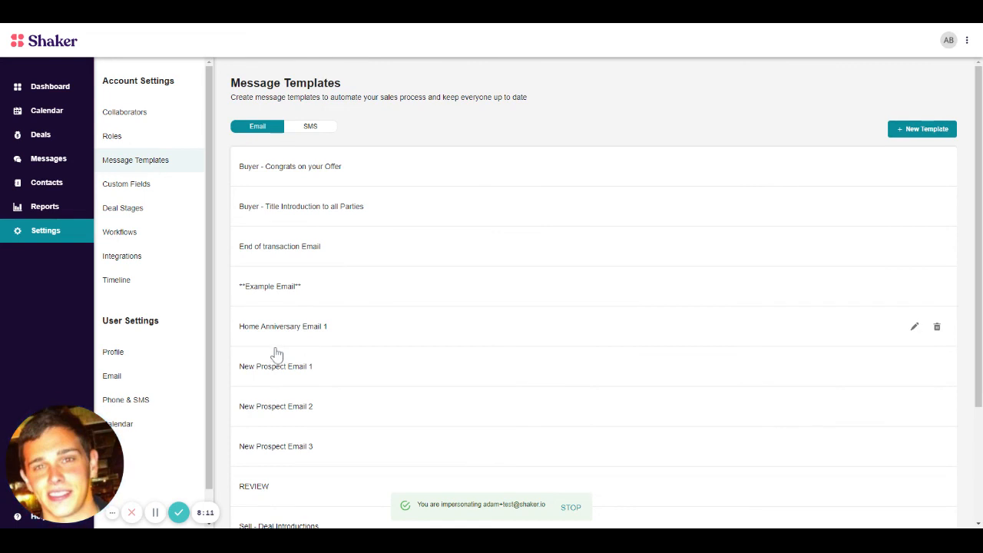